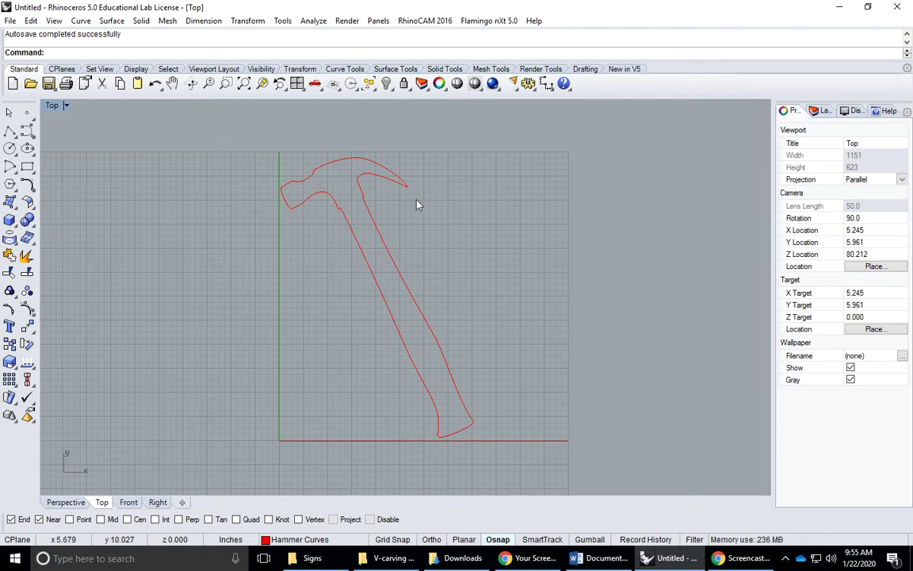
- Turn off the End and Near snaps and rotate the hammer outline about 19° counterclockwise around a point on its handle
drag(278, 161, 516, 459)
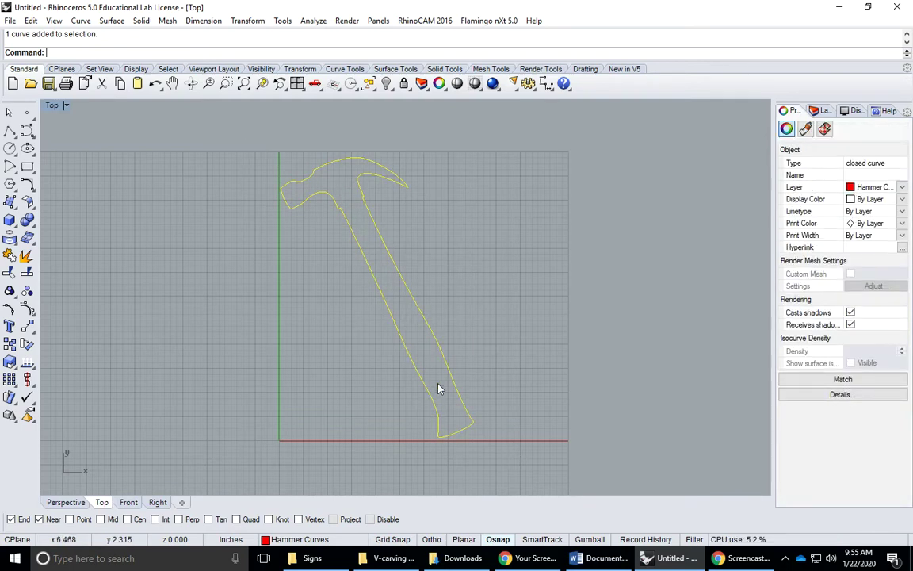
click(485, 340)
click(448, 335)
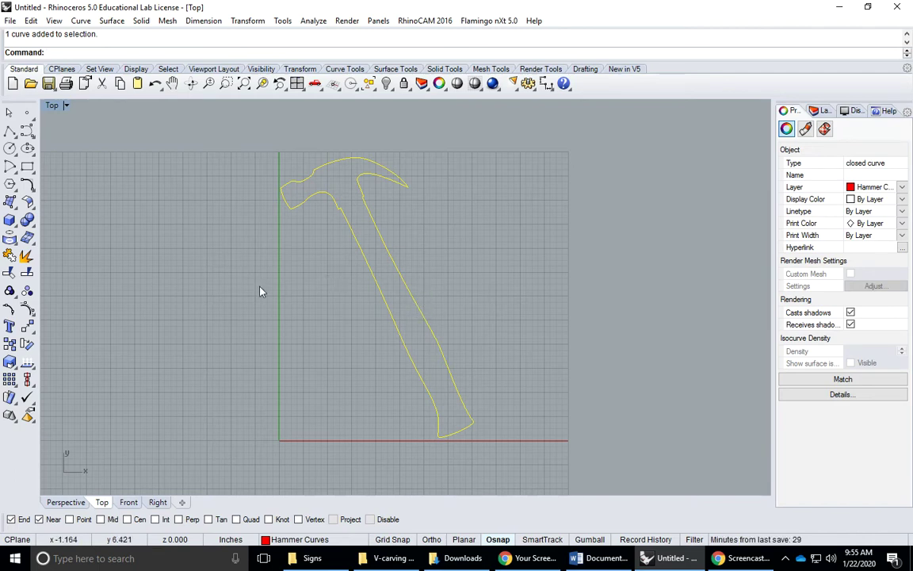
click(26, 344)
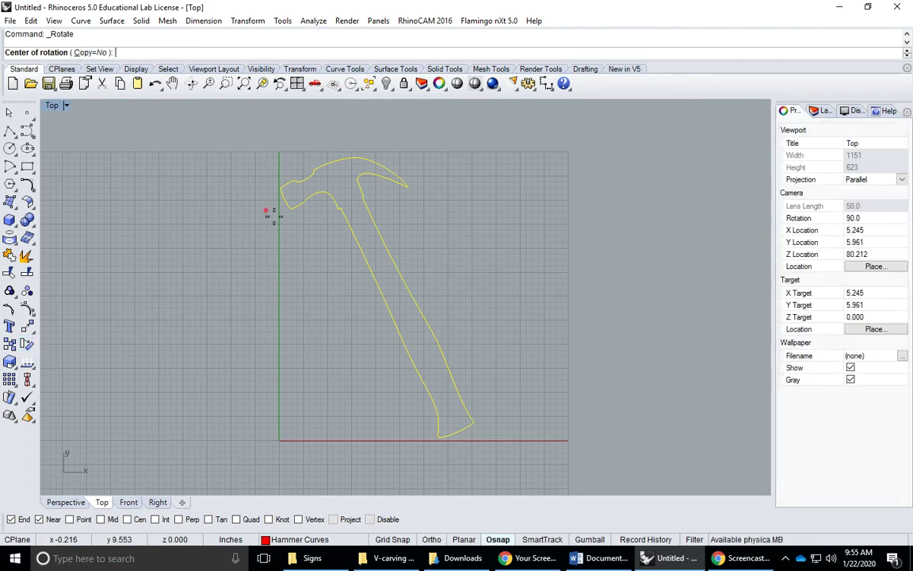
click(39, 520)
click(11, 520)
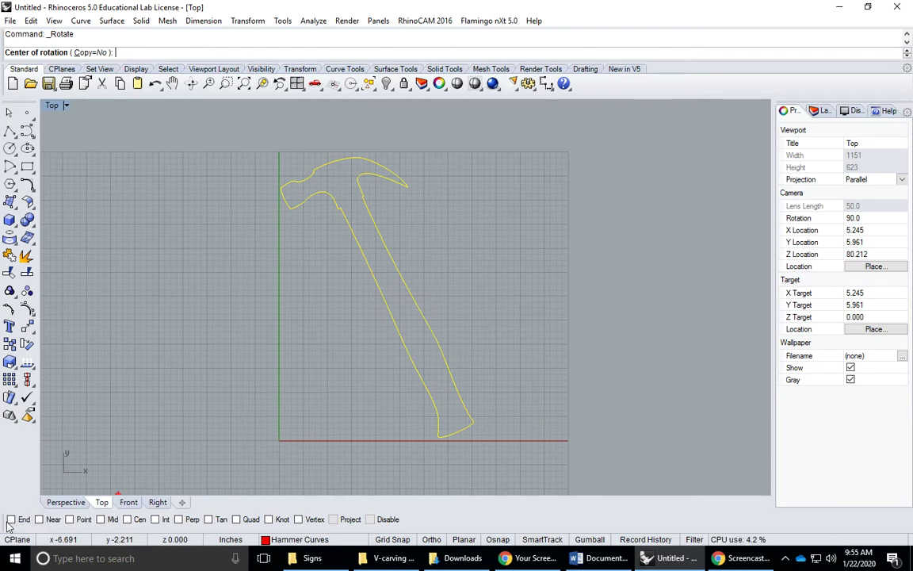
click(400, 301)
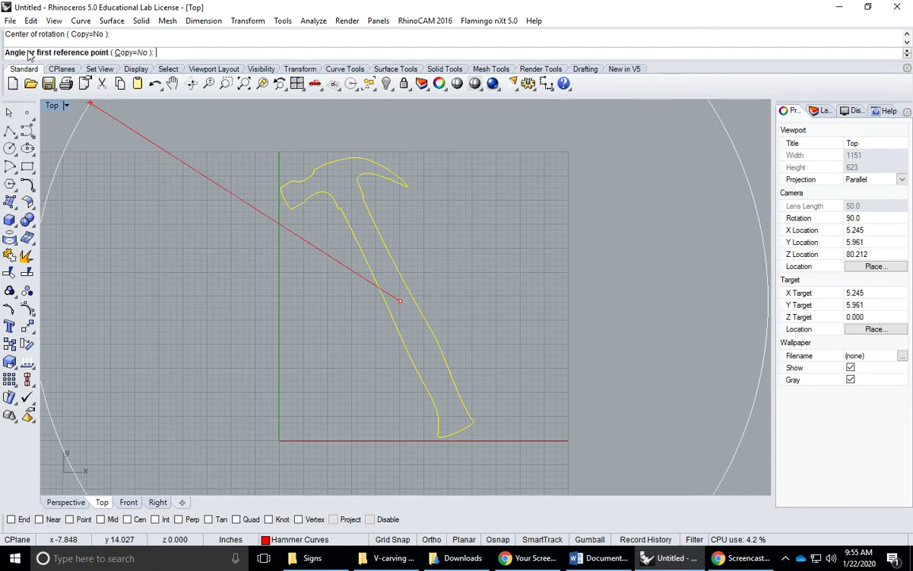
click(332, 171)
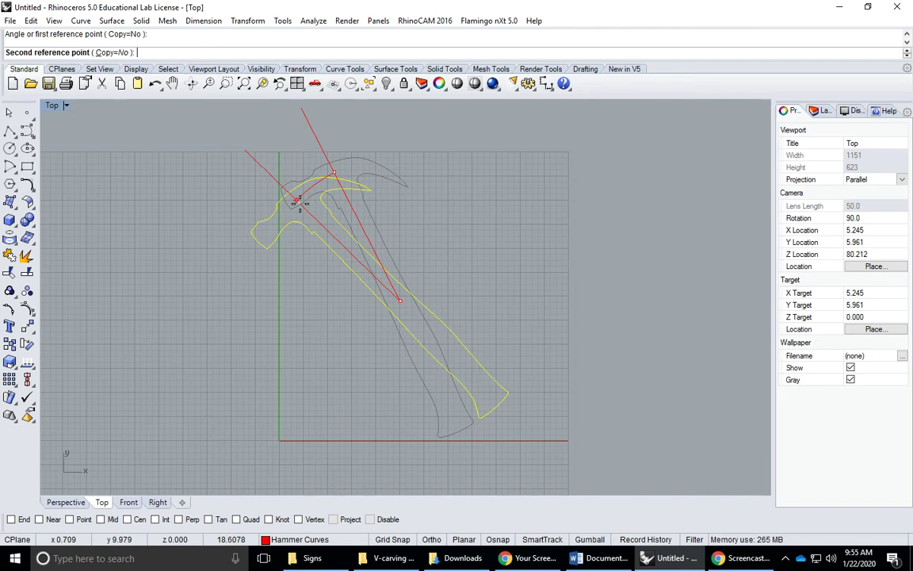
click(301, 209)
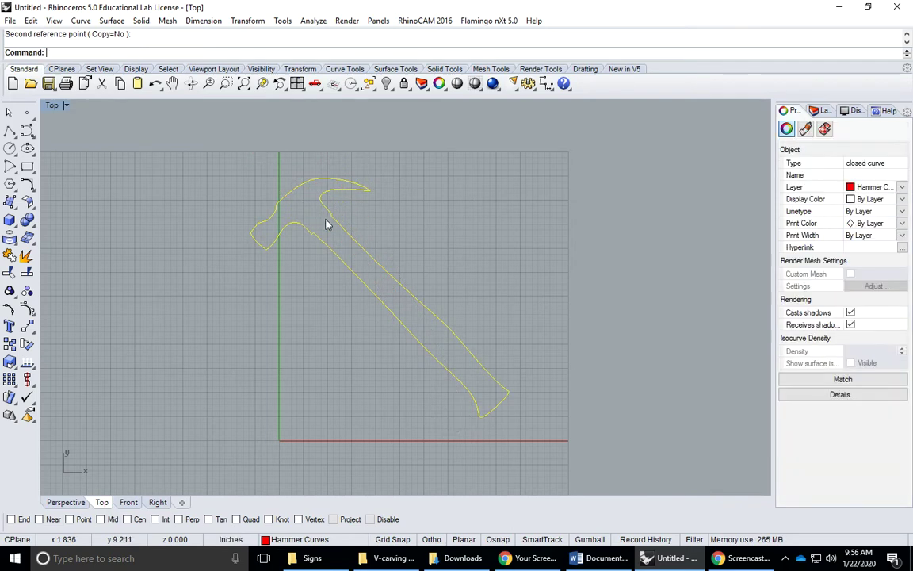
- Mirror a copy of the tilted hammer across a vertical axis through its handle to form a crossed pair
right_drag(464, 259, 440, 285)
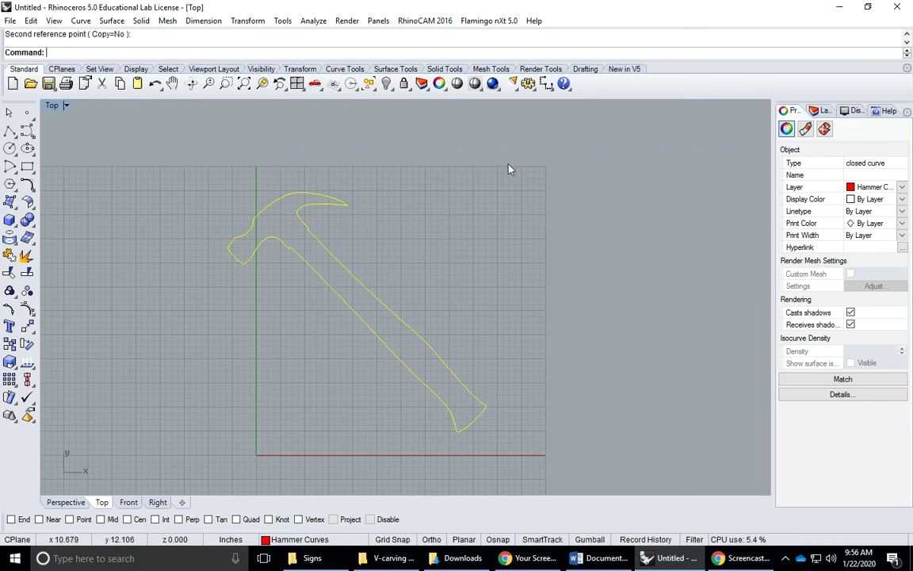
click(30, 328)
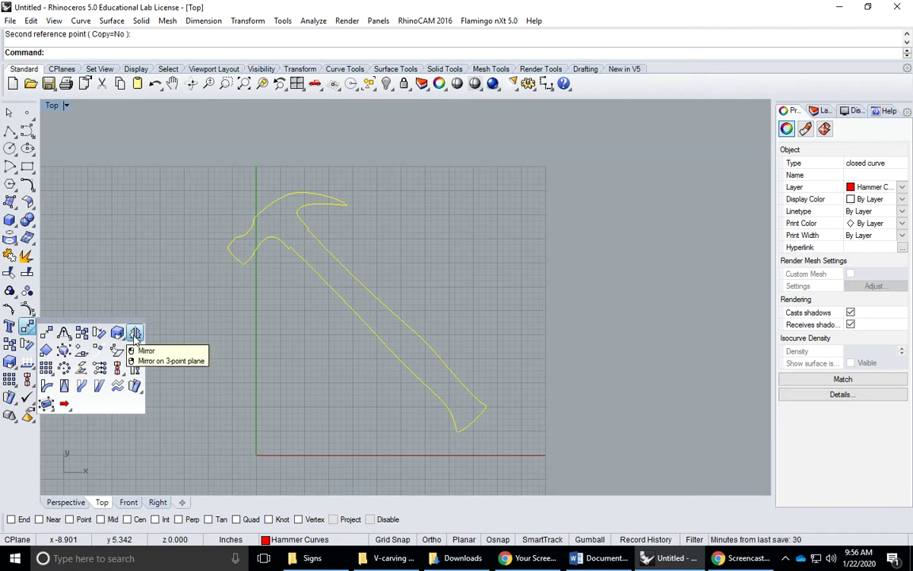
click(135, 332)
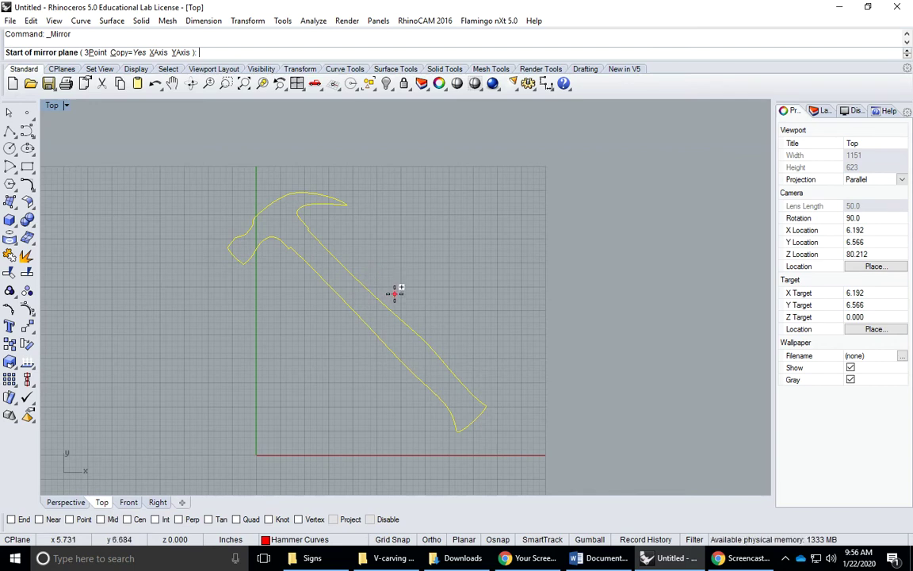
click(395, 293)
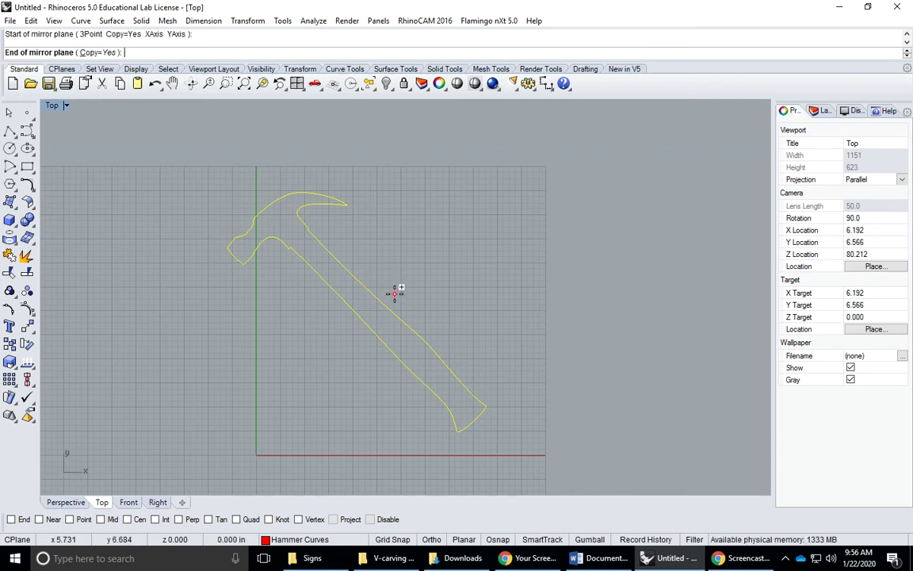
key(shift)
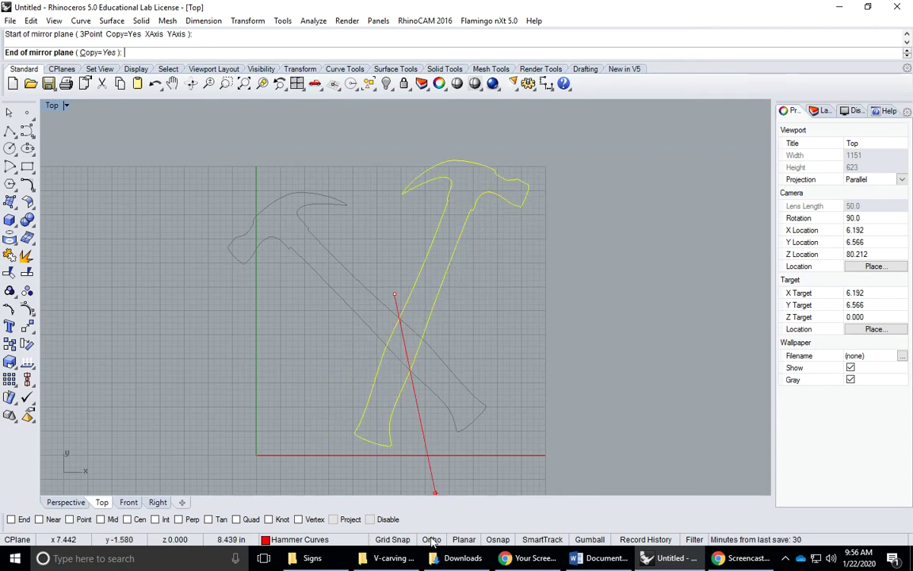
key(shift)
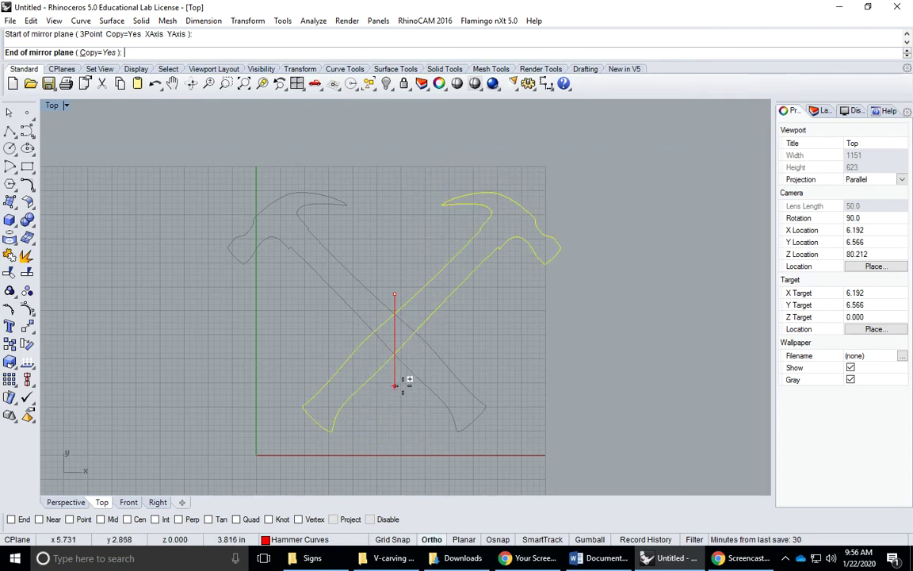
click(403, 387)
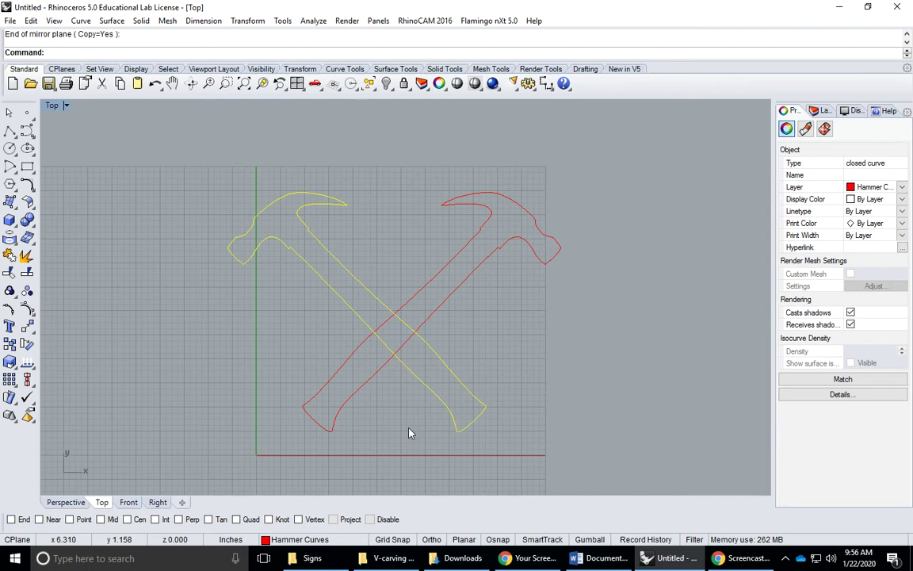
key(Escape)
- Trim away the original hammer's handle lines inside the crossing, using the mirrored hammer as the cutting object
right_drag(473, 384, 472, 364)
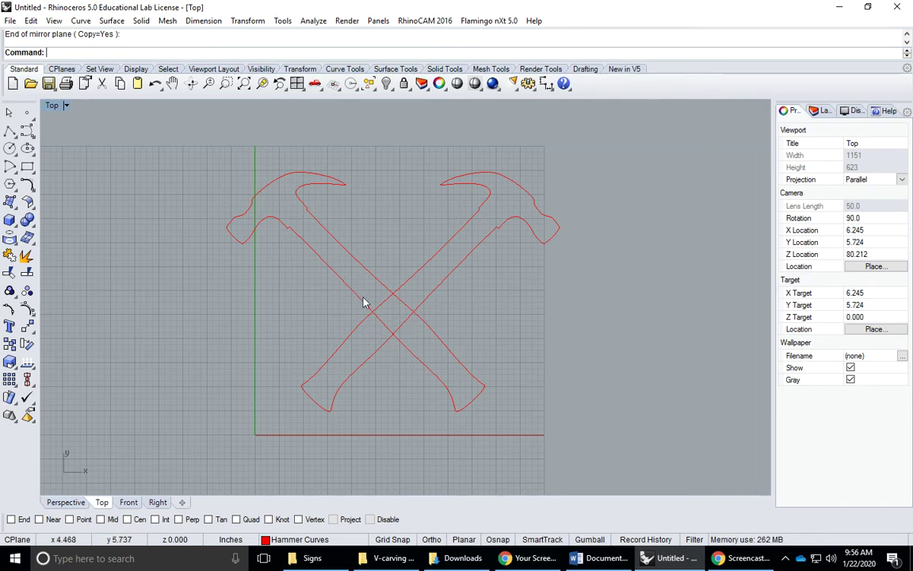
click(9, 271)
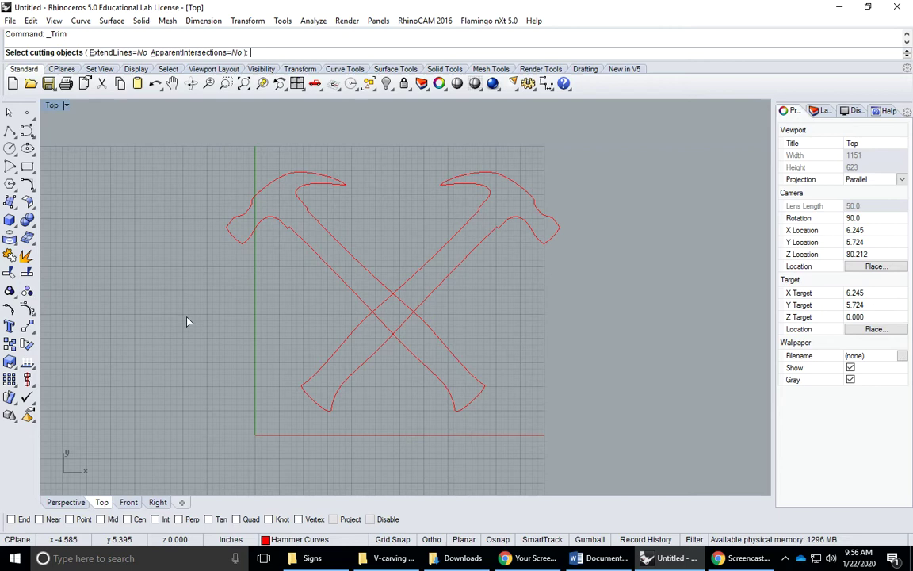
click(341, 345)
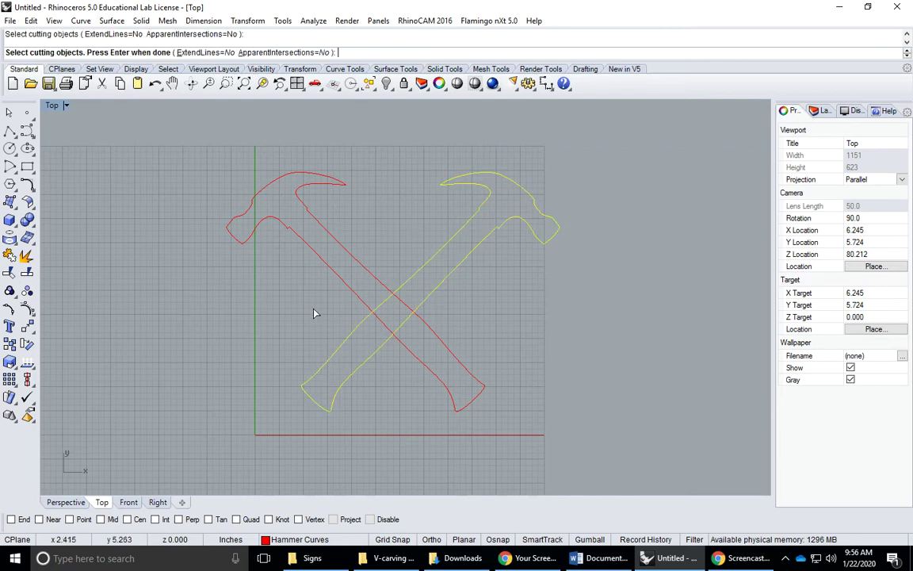
key(Return)
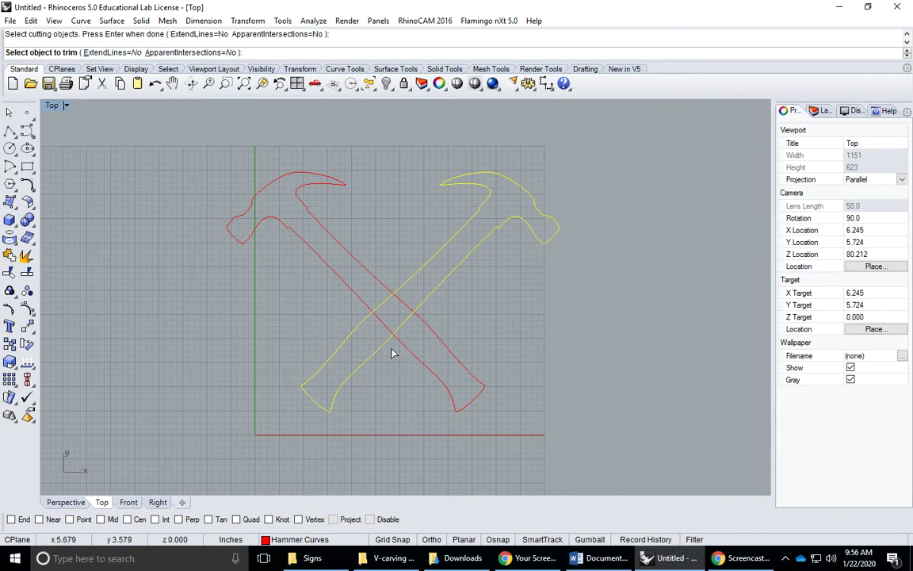
click(381, 321)
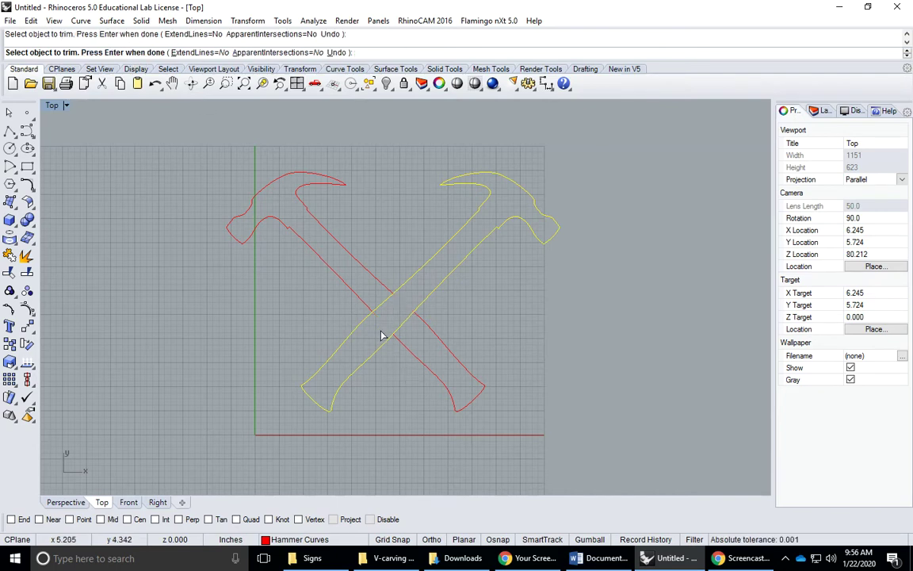
key(Return)
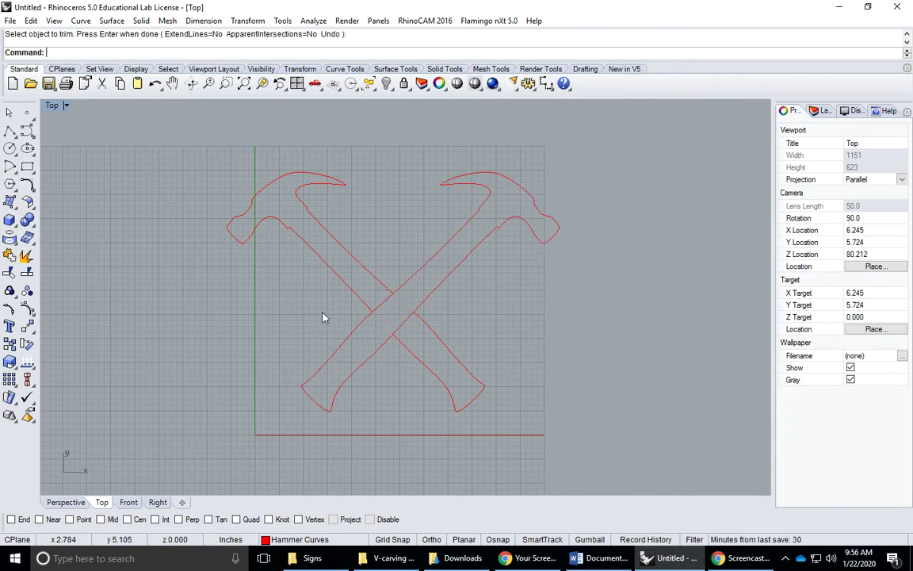
- Trim away the mirrored hammer's two handle lines inside the crossing, using both pieces of the original hammer as cutting objects
key(Return)
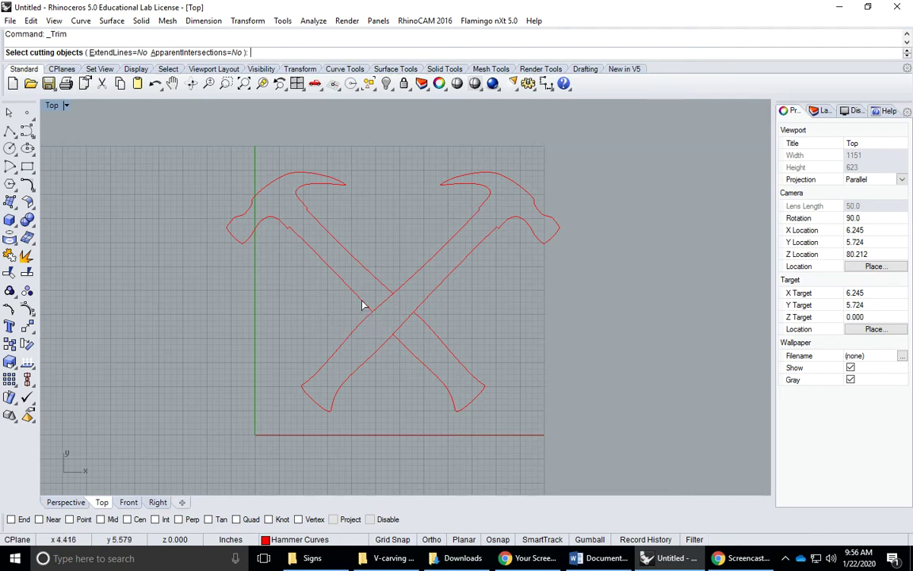
click(358, 303)
click(440, 346)
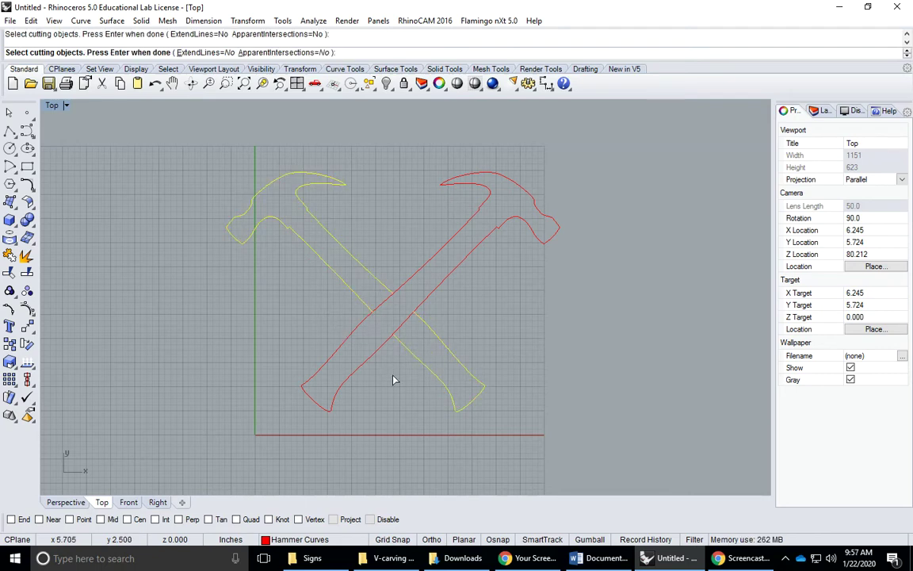
key(Return)
click(403, 328)
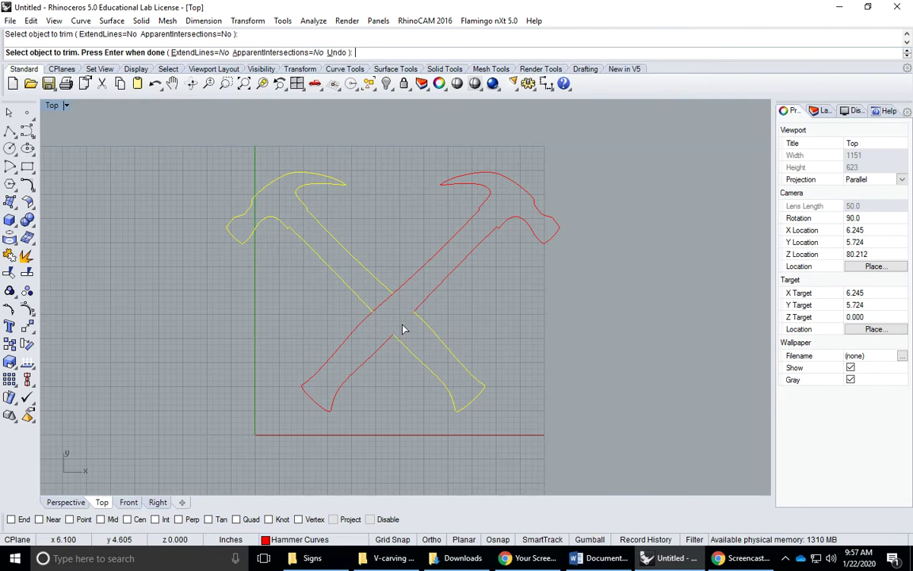
click(388, 310)
key(Return)
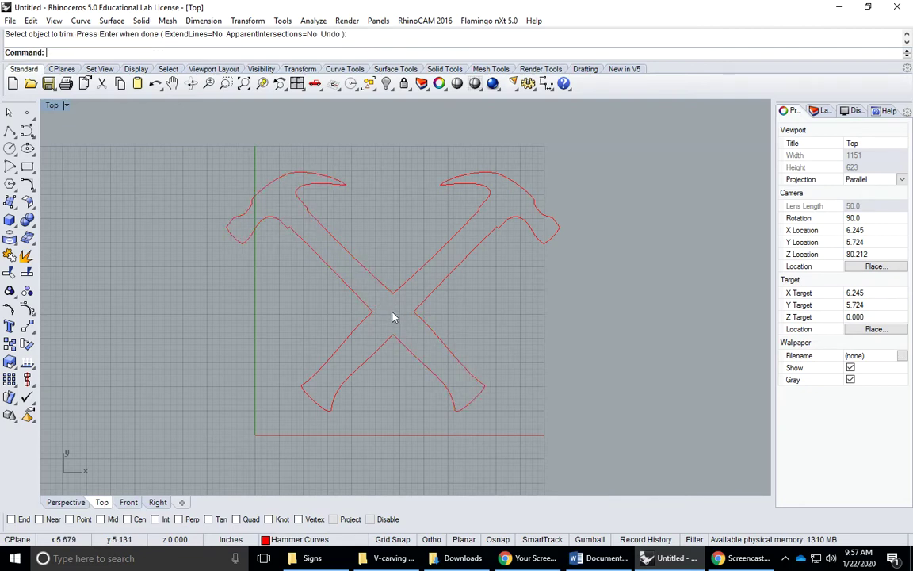
- Join the four trimmed hammer pieces into one closed crossed-hammers outline
click(11, 235)
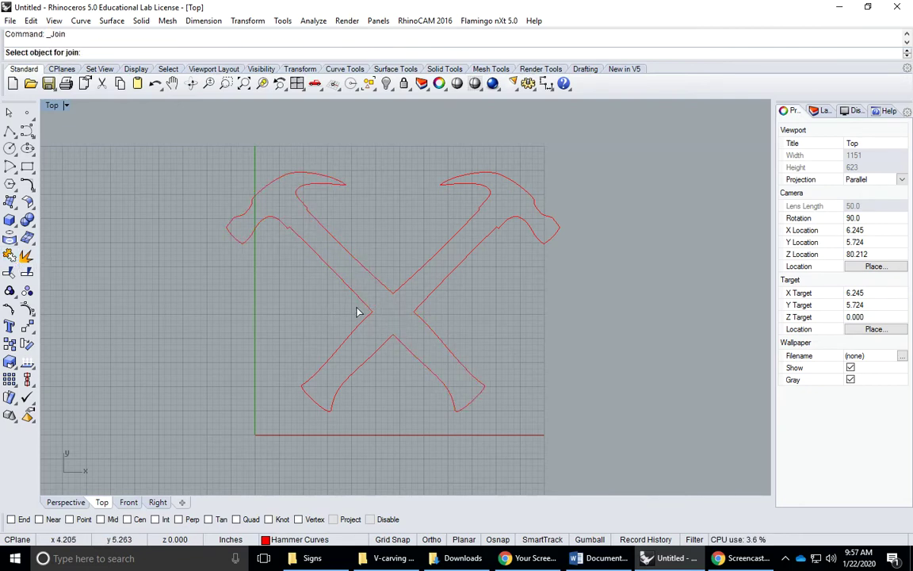
click(325, 279)
click(357, 334)
click(422, 362)
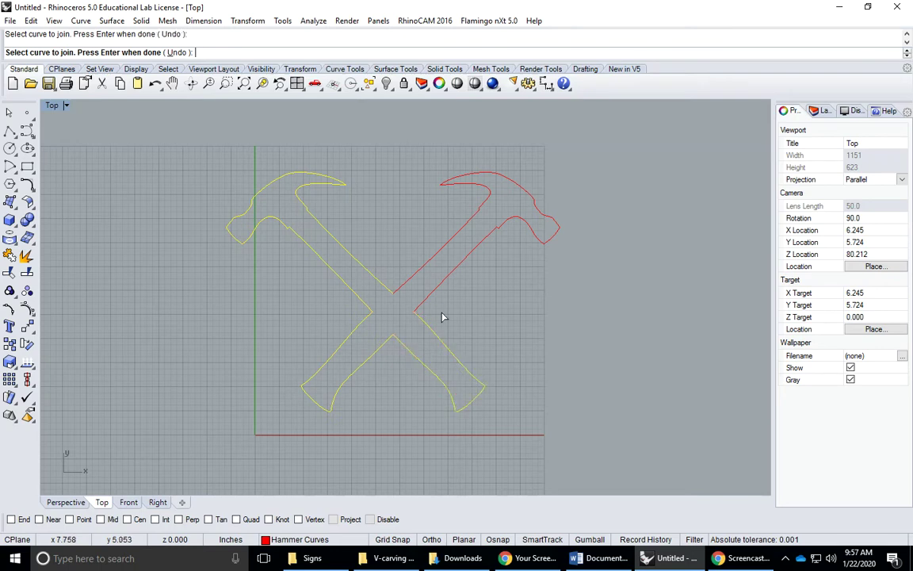
key(Return)
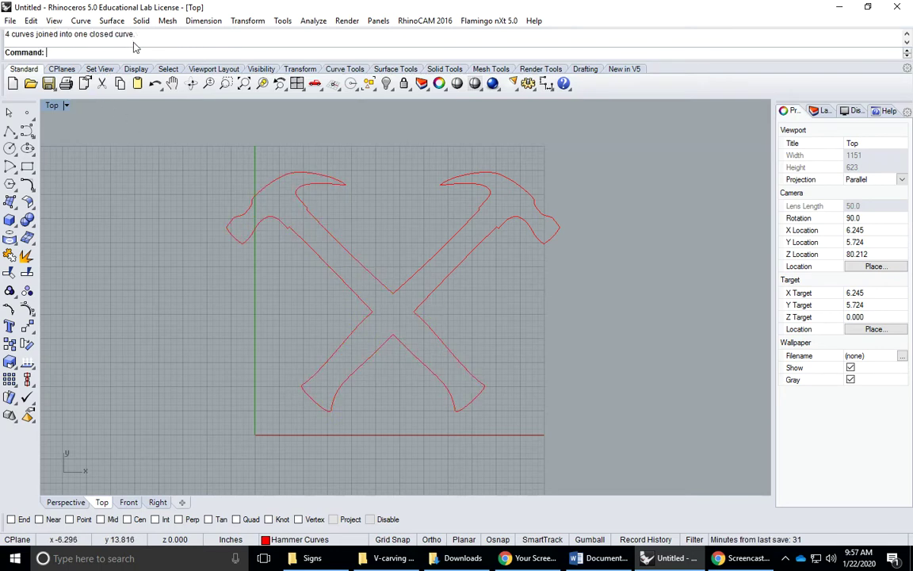
mouse_move(410, 233)
right_down()
mouse_move(427, 238)
mouse_move(411, 244)
right_up()
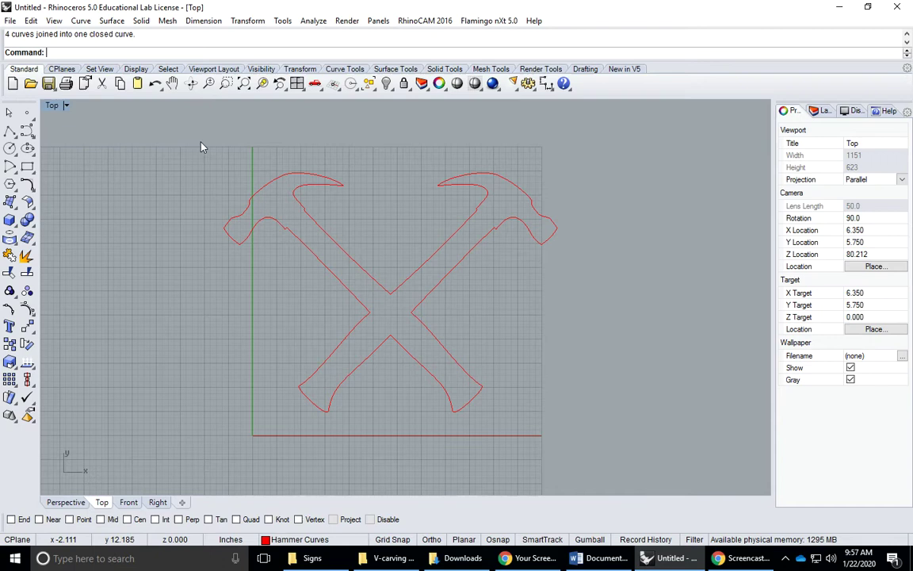
drag(194, 138, 586, 448)
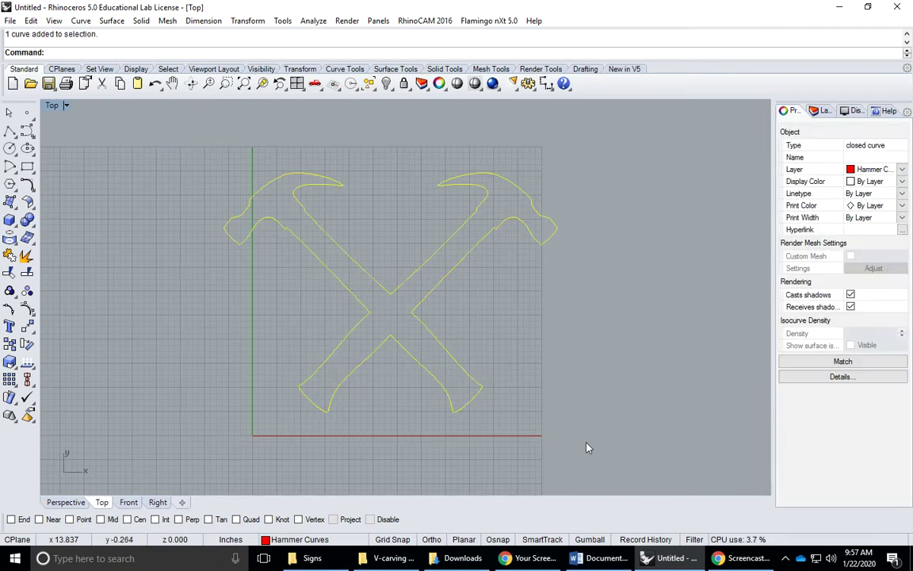
click(206, 349)
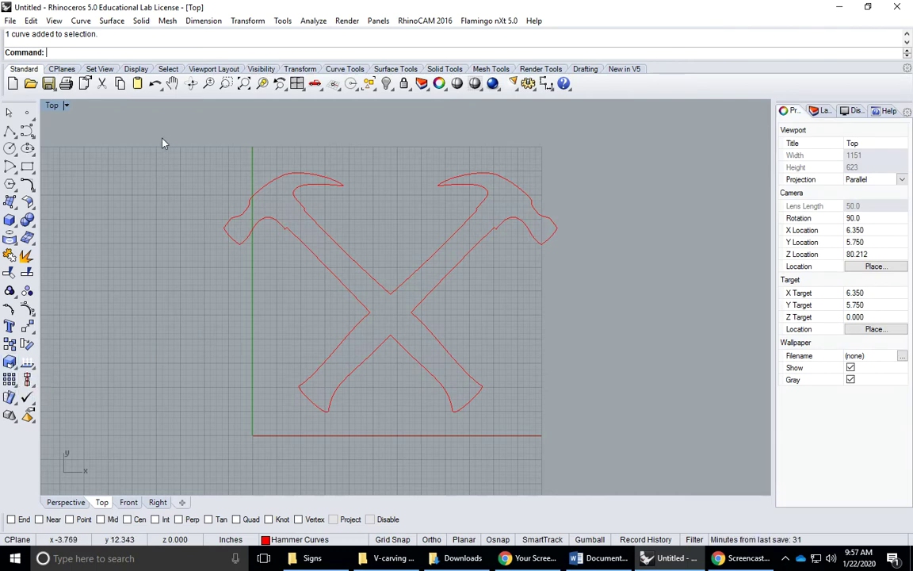
drag(164, 132, 559, 461)
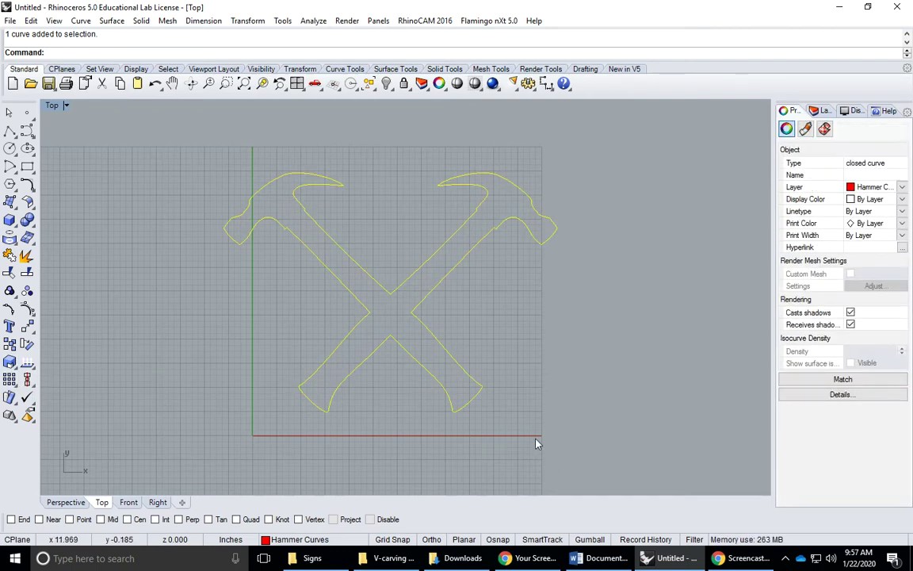
click(202, 321)
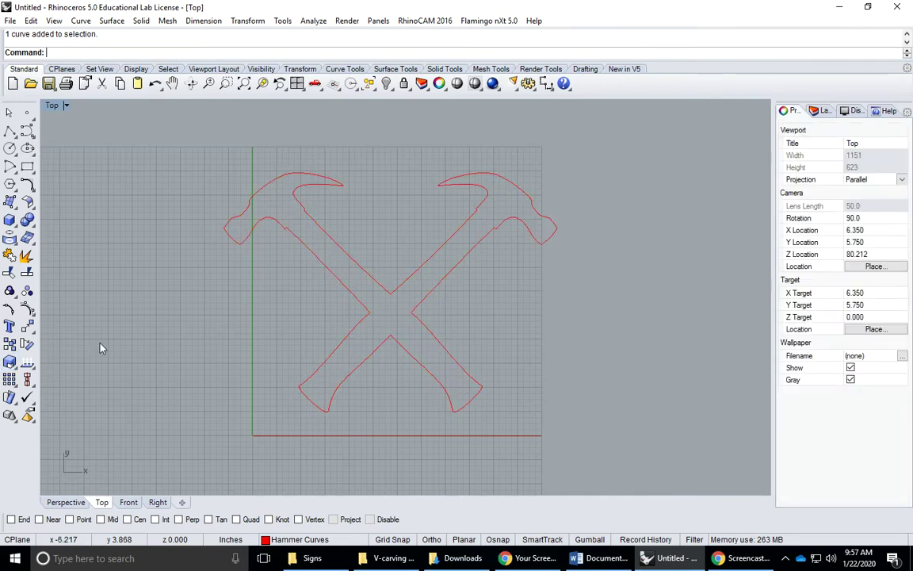
- Scale the crossed-hammers outline down to roughly three quarters of its size about the centre of its crossing, using two reference points
click(10, 362)
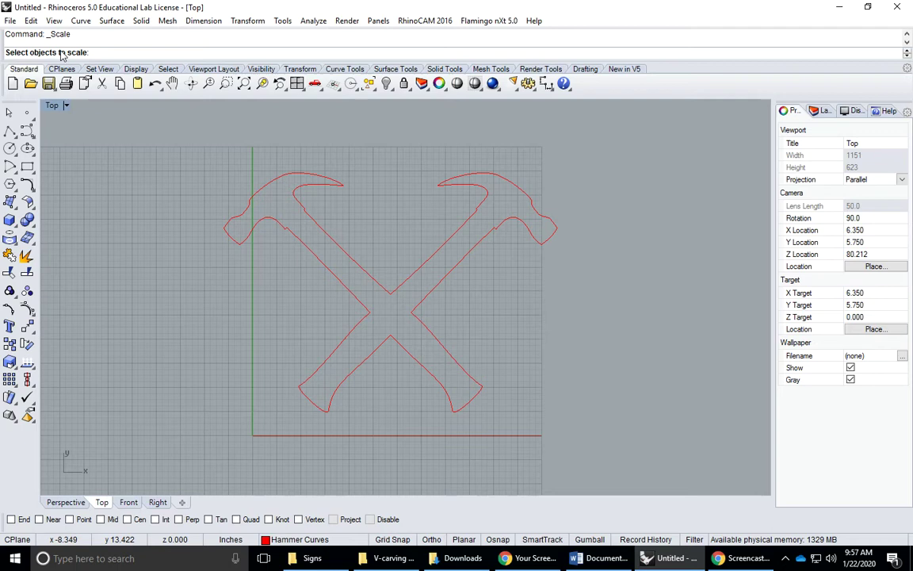
click(332, 277)
key(Return)
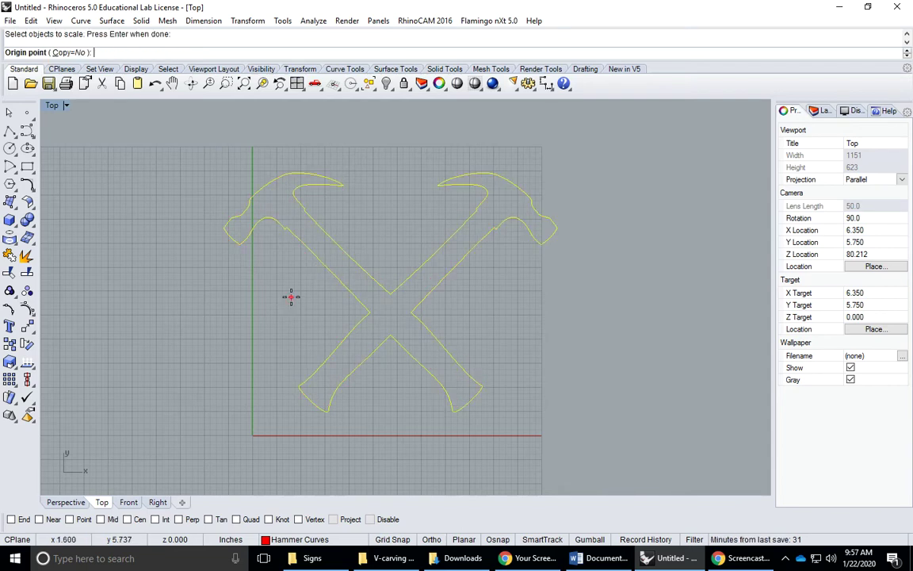
click(389, 312)
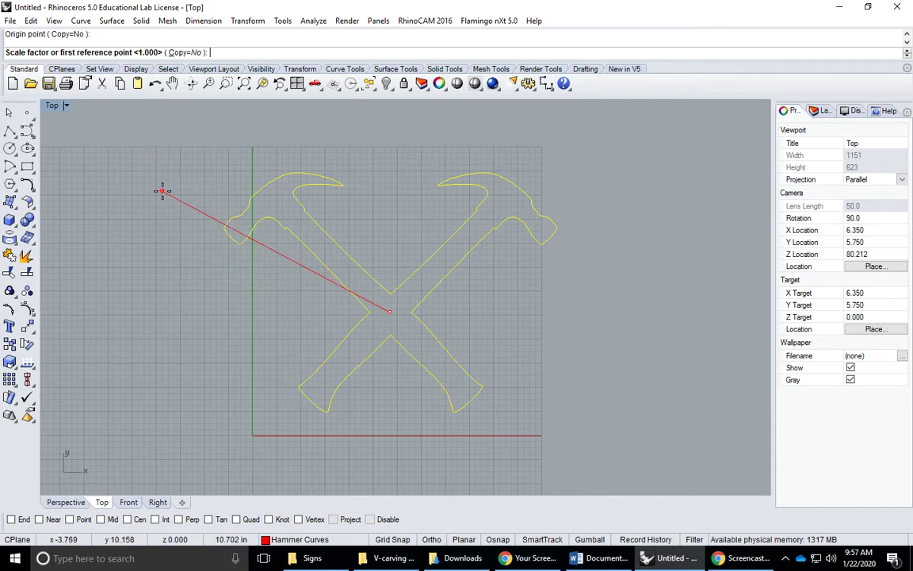
click(652, 181)
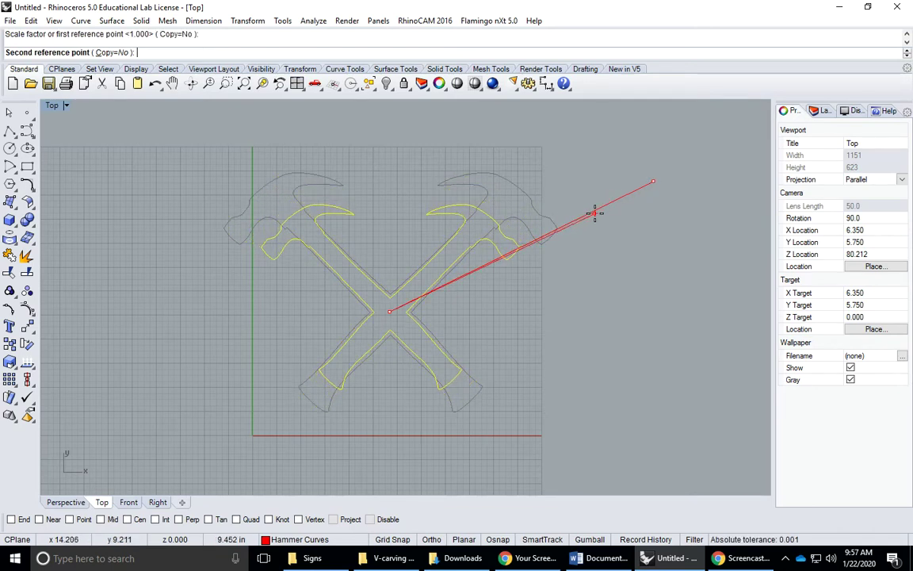
click(595, 214)
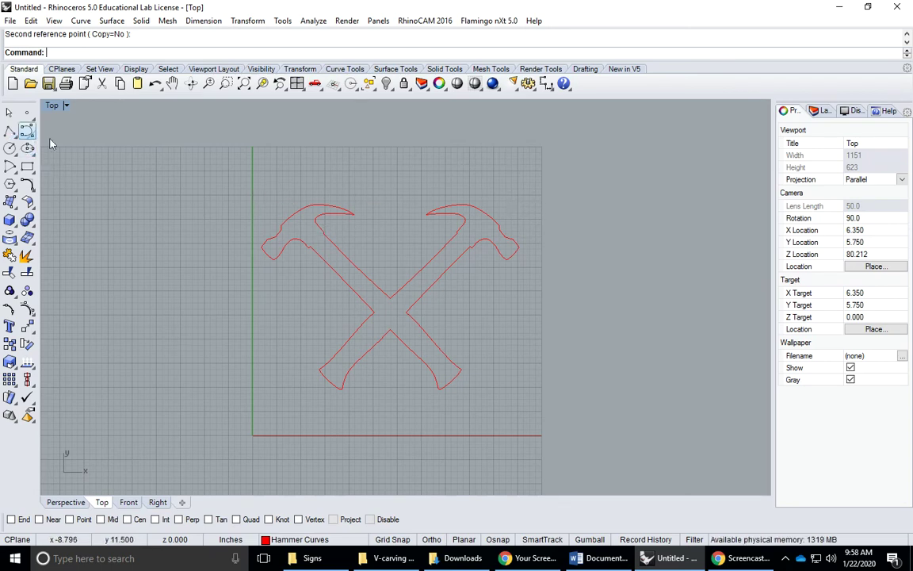
- Rename the Default layer to Stock and make it the current layer
click(820, 110)
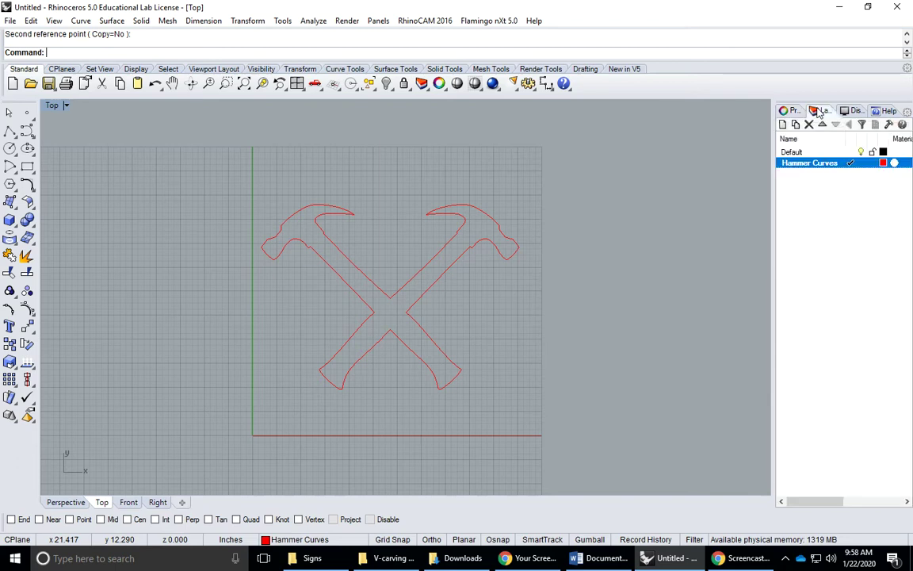
click(793, 152)
click(792, 152)
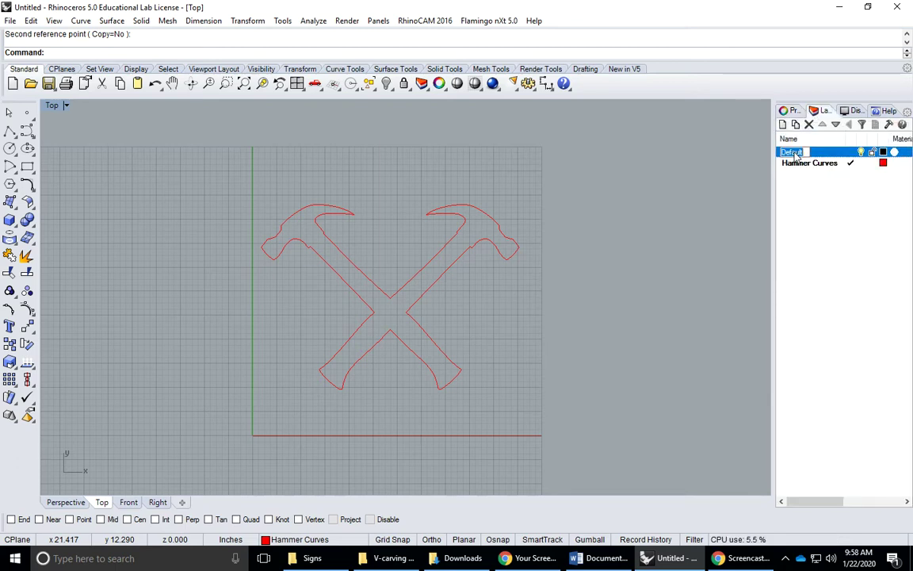
text(Stock)
key(Return)
click(851, 151)
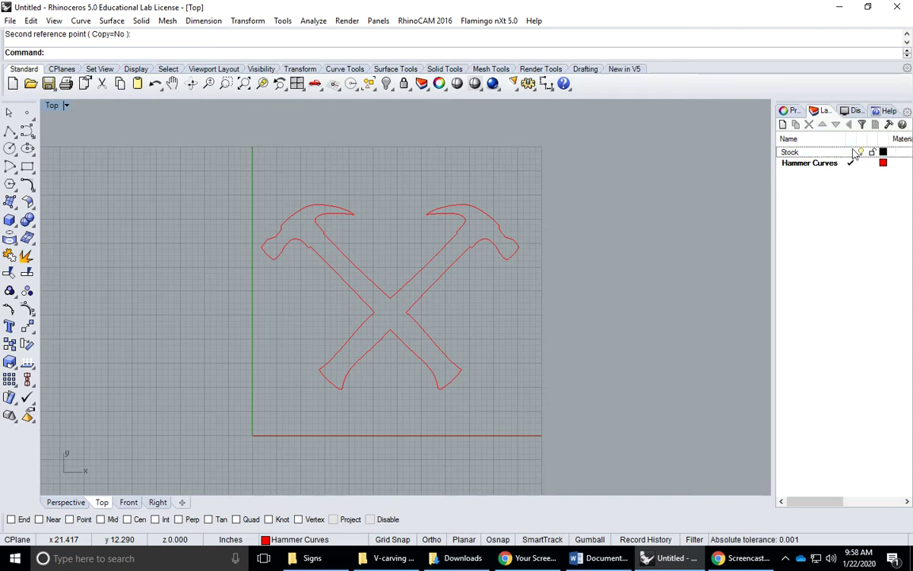
- Draw a closed 11 by 11 inch square polyline from the origin around the hammers, with grid snap and ortho enabled
click(6, 130)
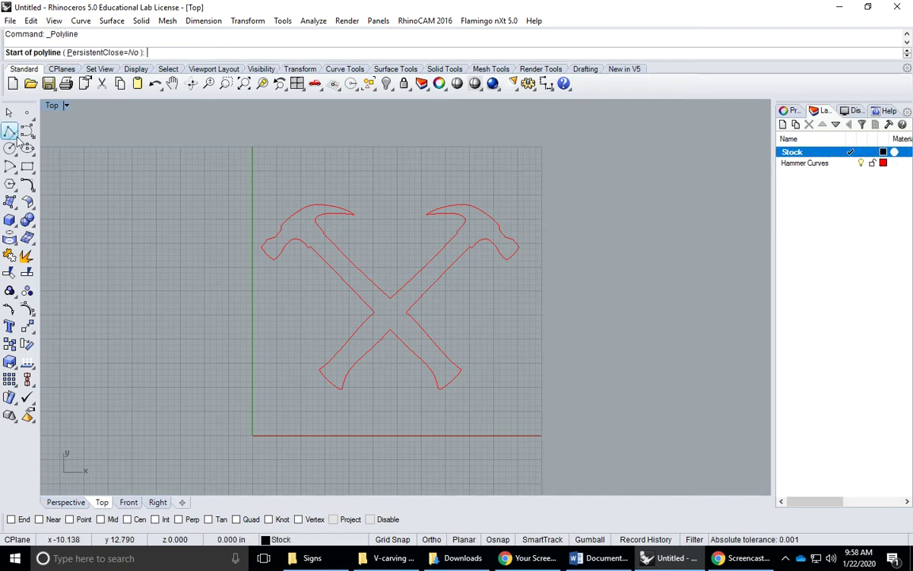
click(401, 540)
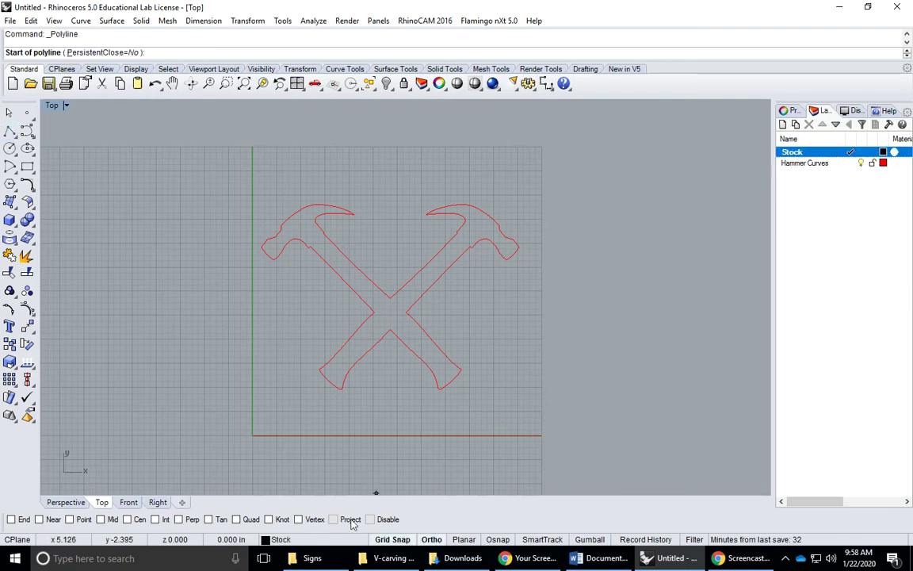
scroll(262, 436, up, 3)
click(246, 434)
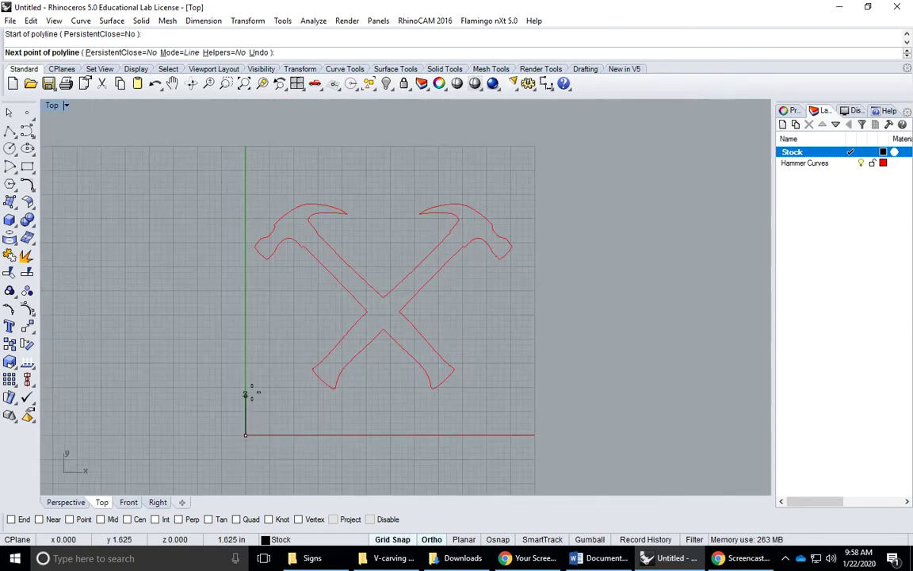
click(246, 170)
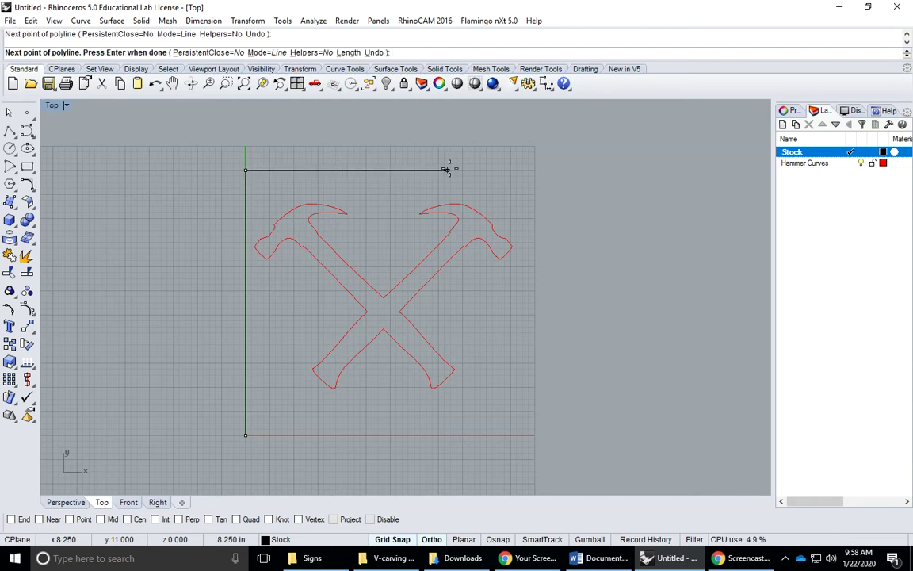
click(510, 169)
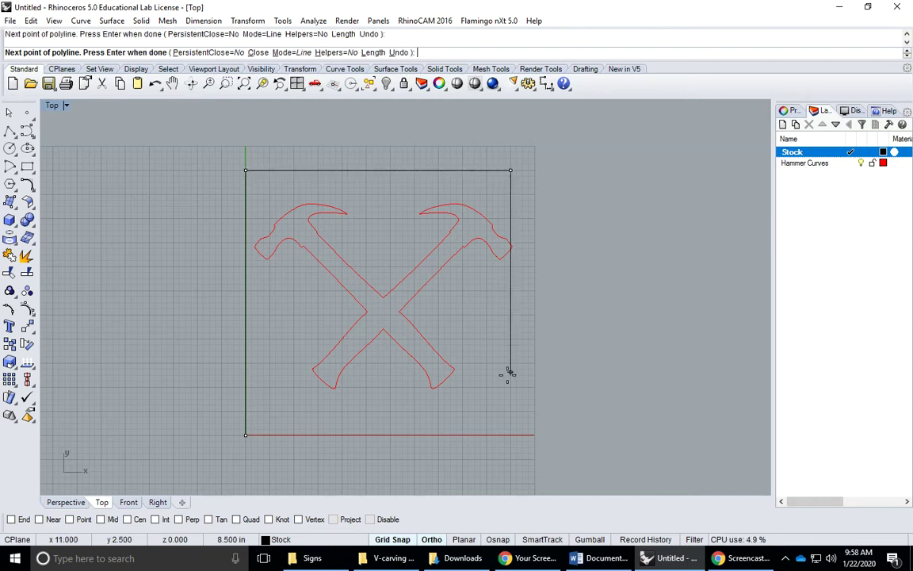
click(511, 434)
click(246, 435)
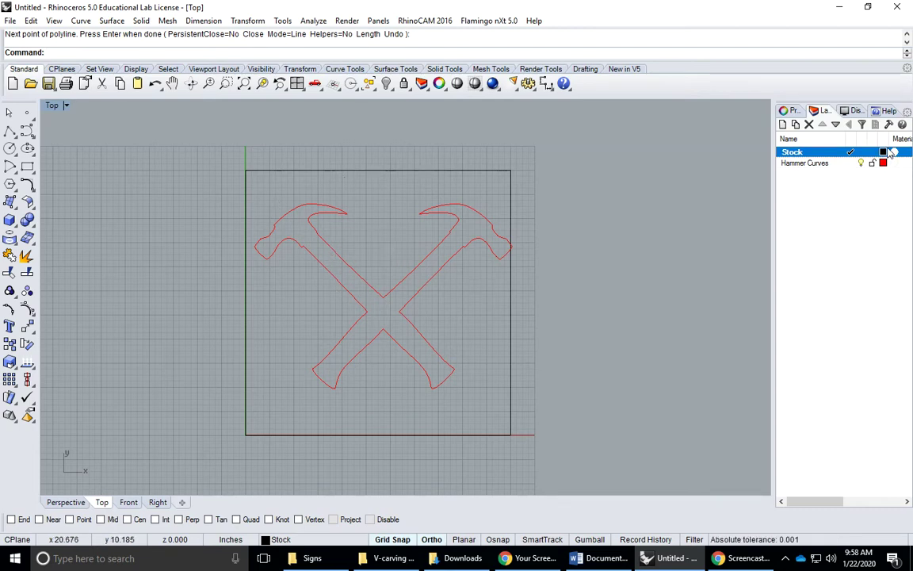
- Add a new layer named Center Lines
click(792, 112)
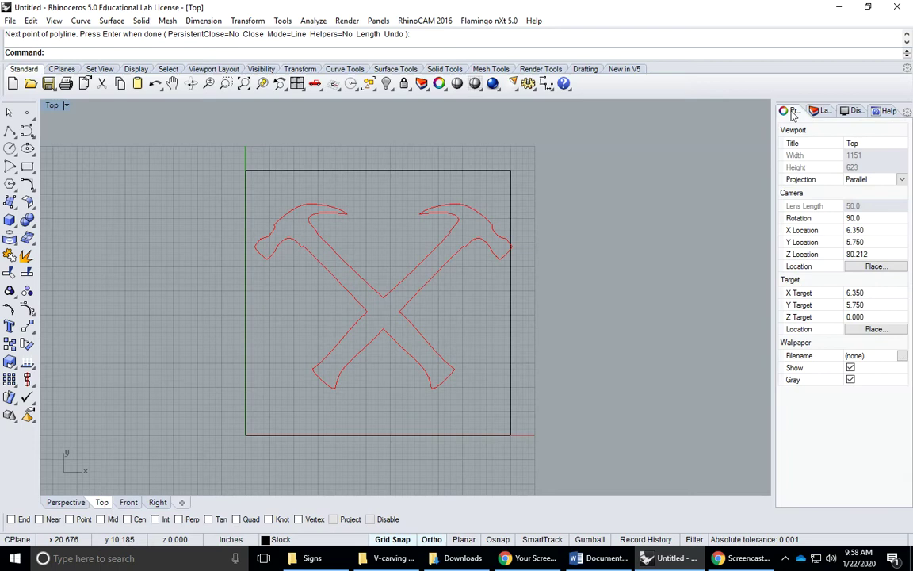
click(816, 112)
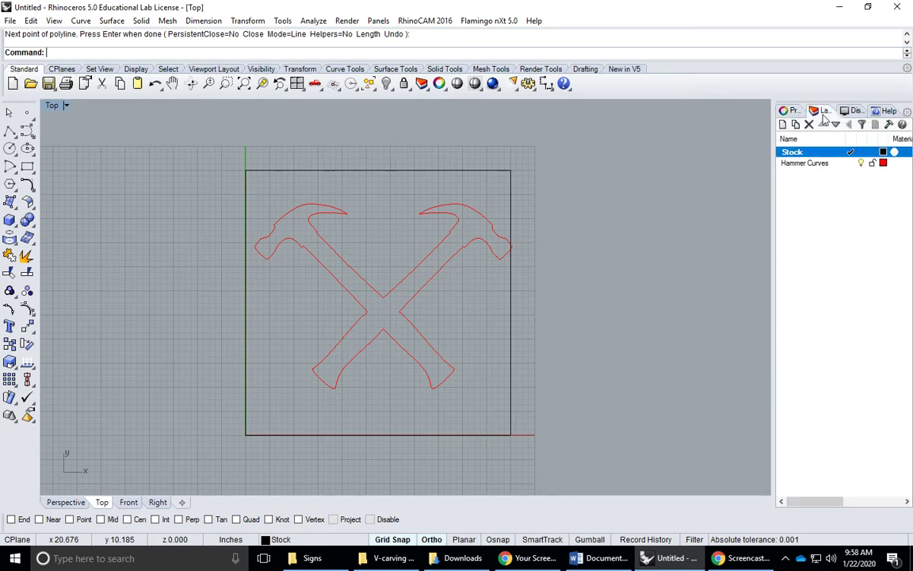
click(782, 125)
text(Cene)
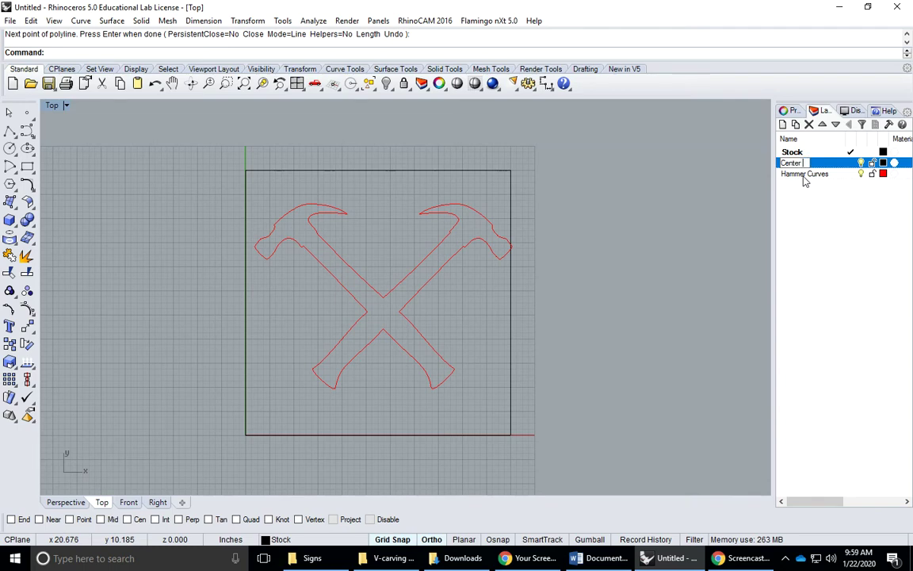
click(799, 188)
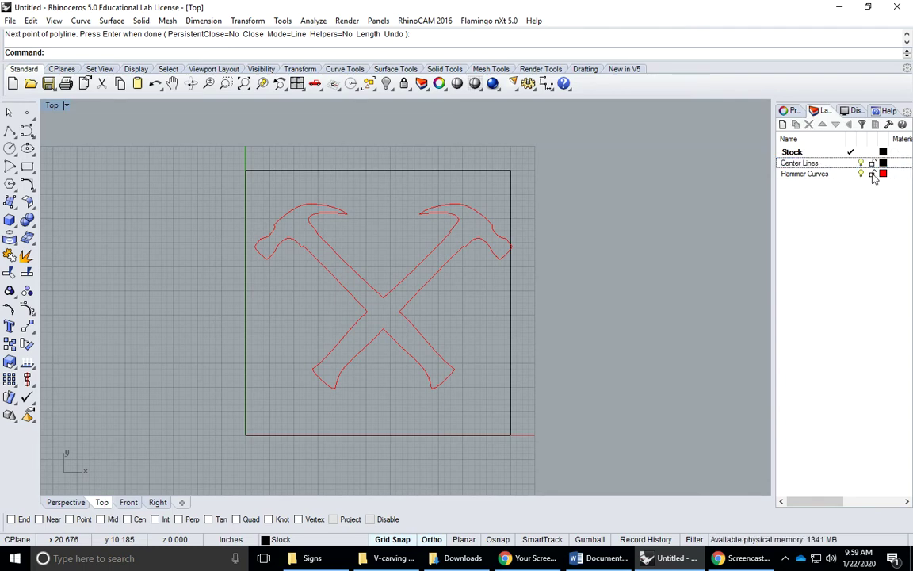
- Set the Center Lines layer's colour to Green and make it the current layer
click(883, 163)
click(354, 282)
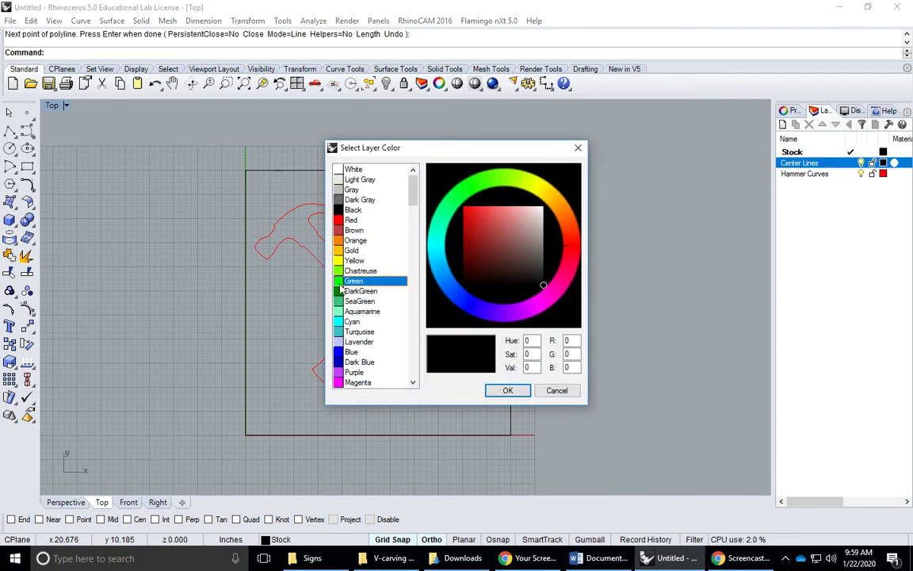
click(507, 390)
click(854, 162)
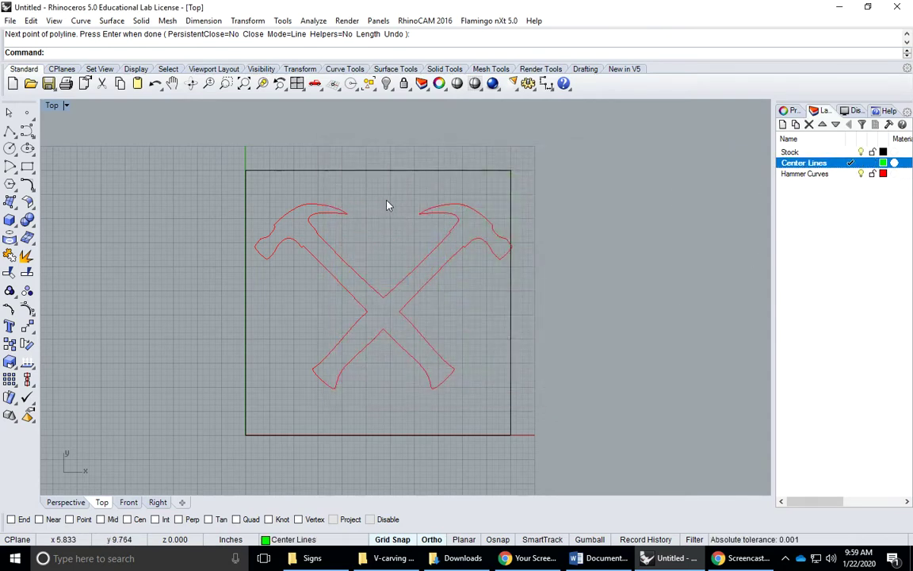
- Draw a vertical line about 7.67 inches long from the top of the left hammer head, using Near snap, down to the handle-bottom level
click(10, 133)
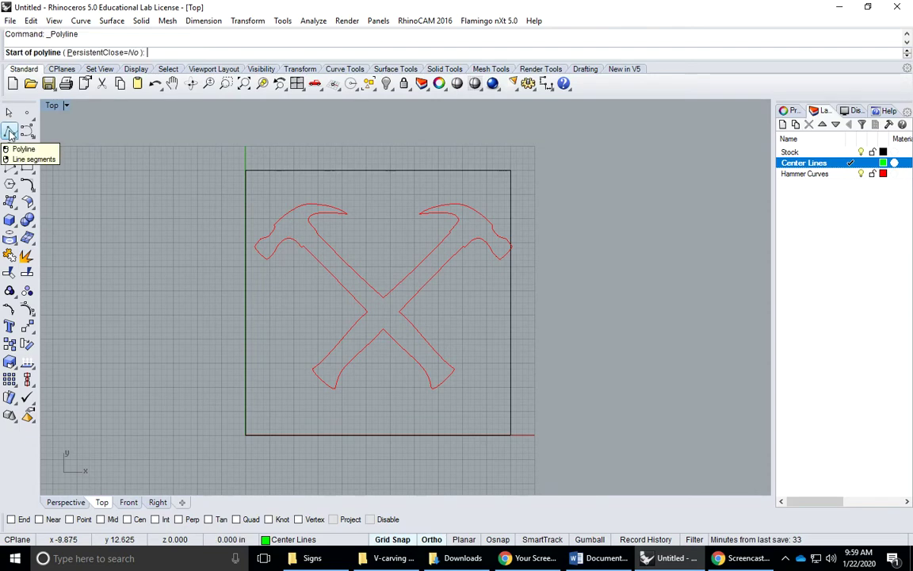
scroll(310, 208, up, 3)
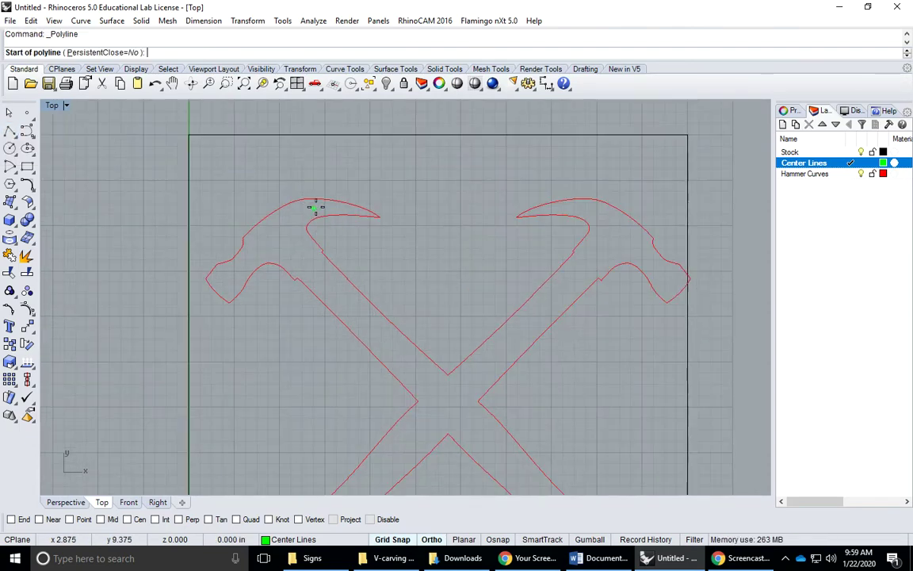
scroll(315, 206, up, 3)
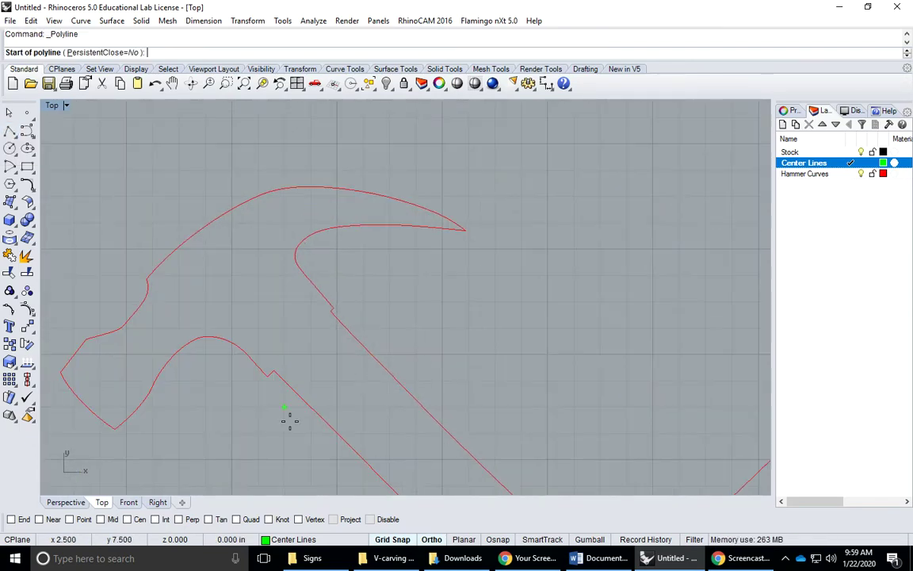
click(39, 519)
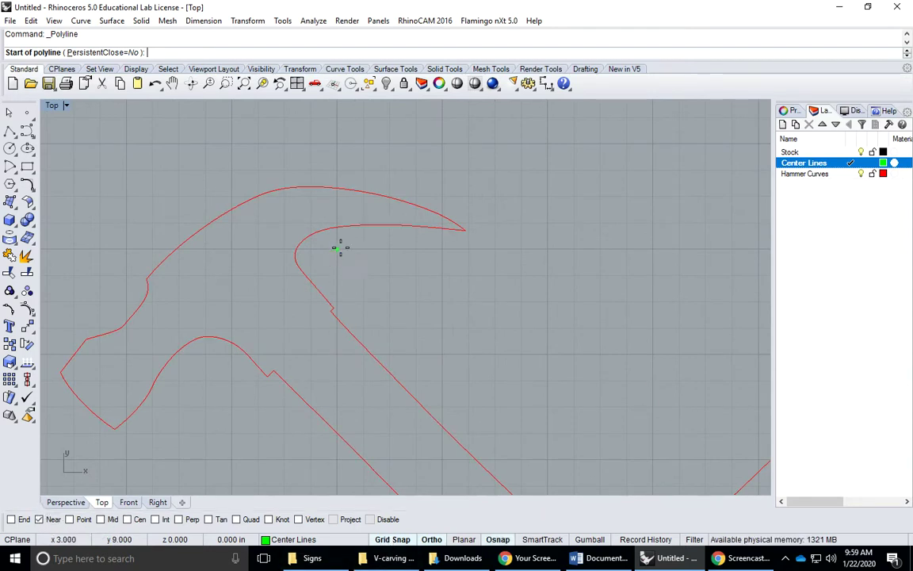
click(299, 184)
scroll(297, 238, down, 5)
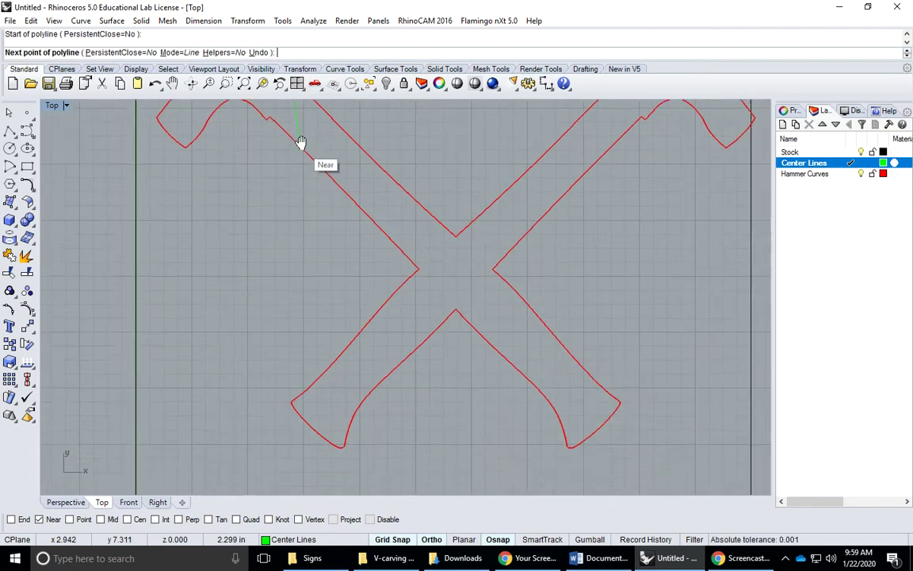
right_drag(286, 222, 279, 257)
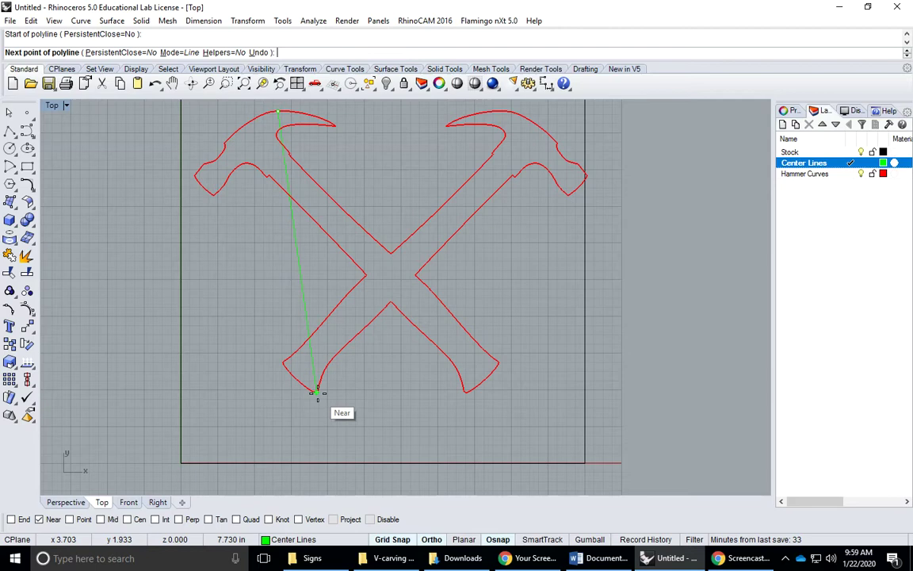
scroll(287, 396, up, 4)
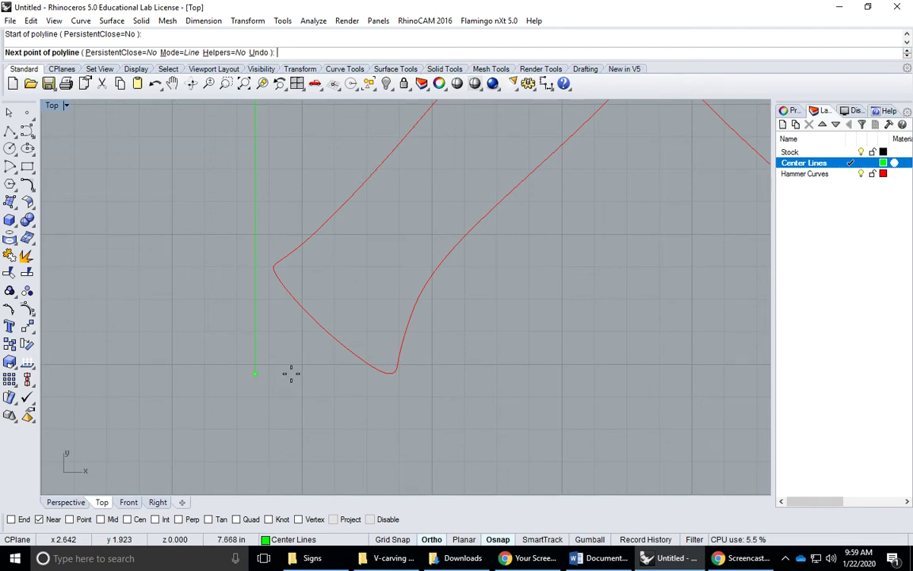
click(291, 374)
scroll(305, 392, down, 5)
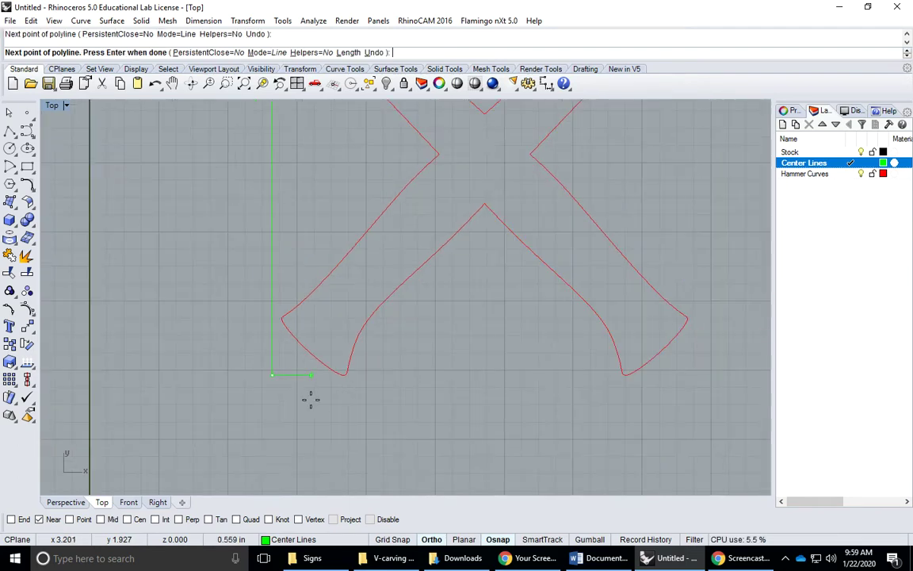
right_click(326, 375)
right_drag(325, 375, 316, 361)
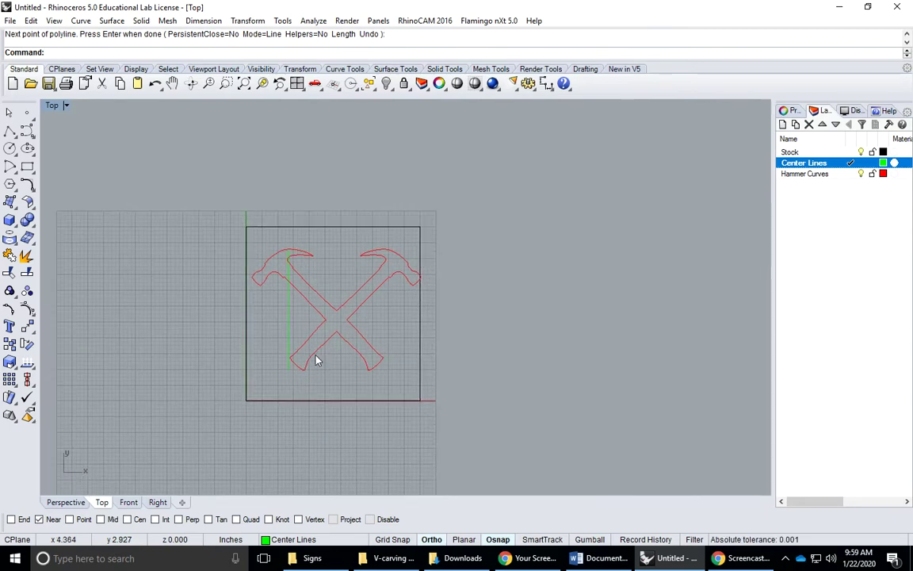
- Draw a horizontal centre line across the stock square between the midpoints of its two vertical sides, using Mid snap
click(10, 129)
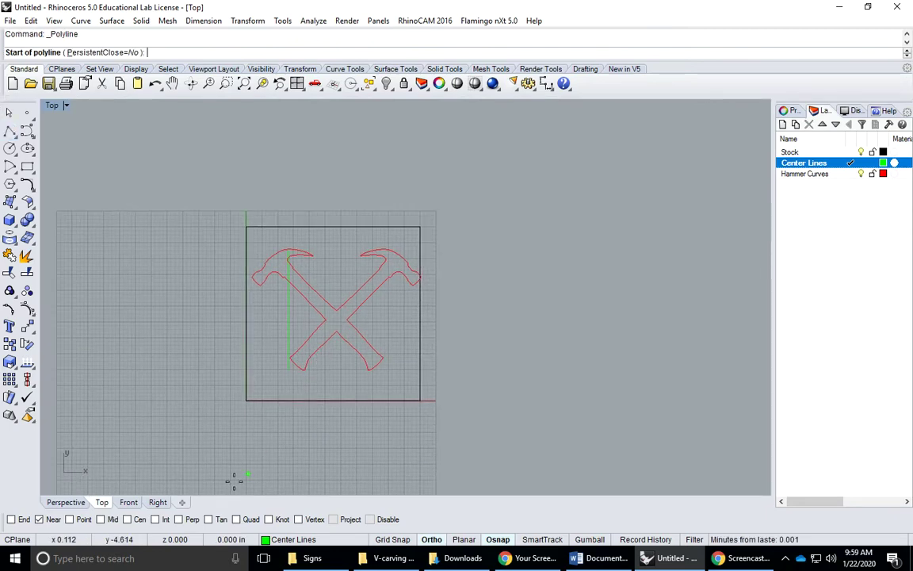
click(103, 519)
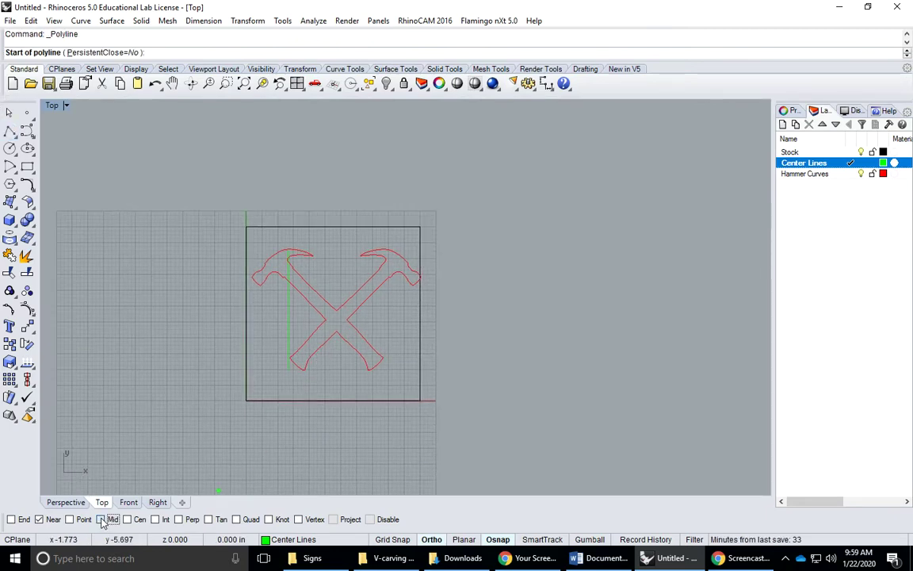
click(247, 314)
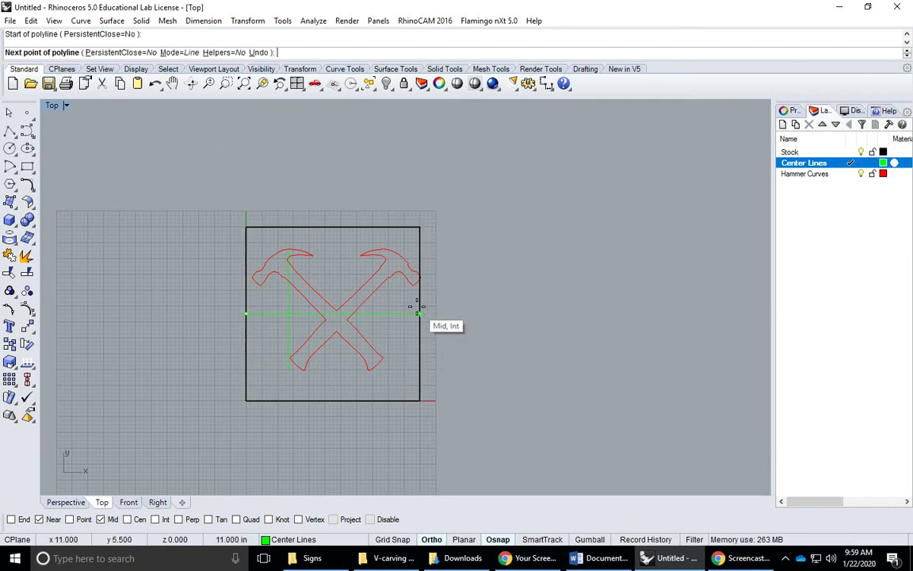
click(419, 313)
key(Return)
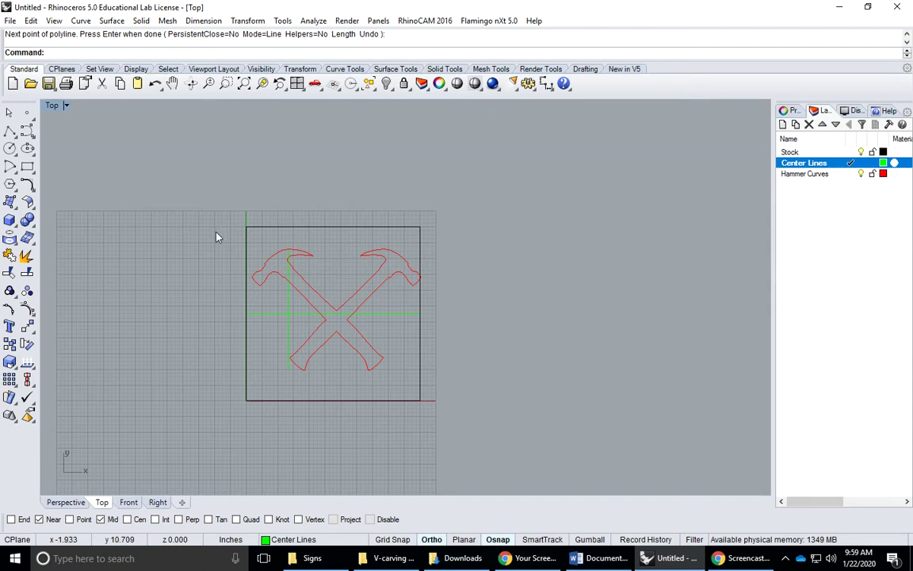
- Move the crossed-hammers curve and its vertical line downward, from the line's midpoint onto the horizontal centre line, with Ortho on
drag(216, 231, 429, 382)
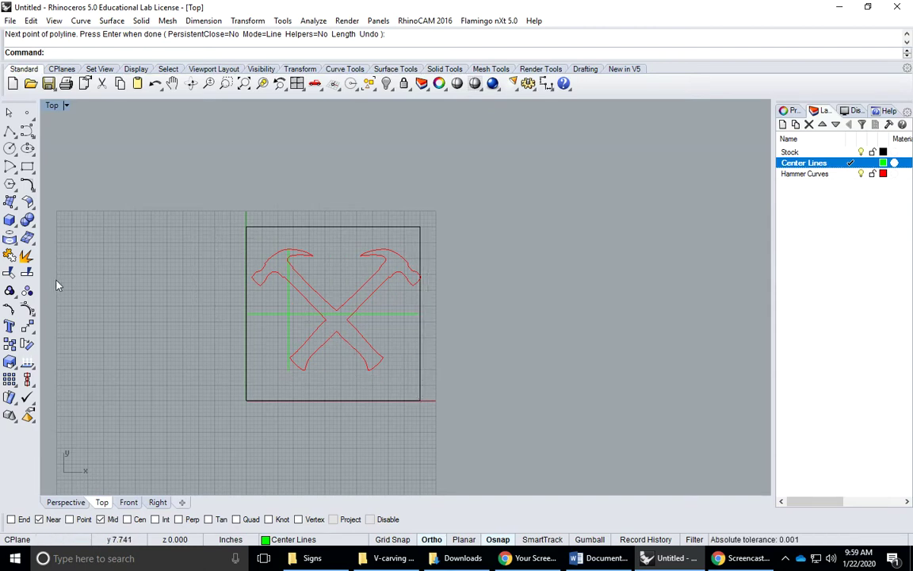
click(29, 328)
click(262, 290)
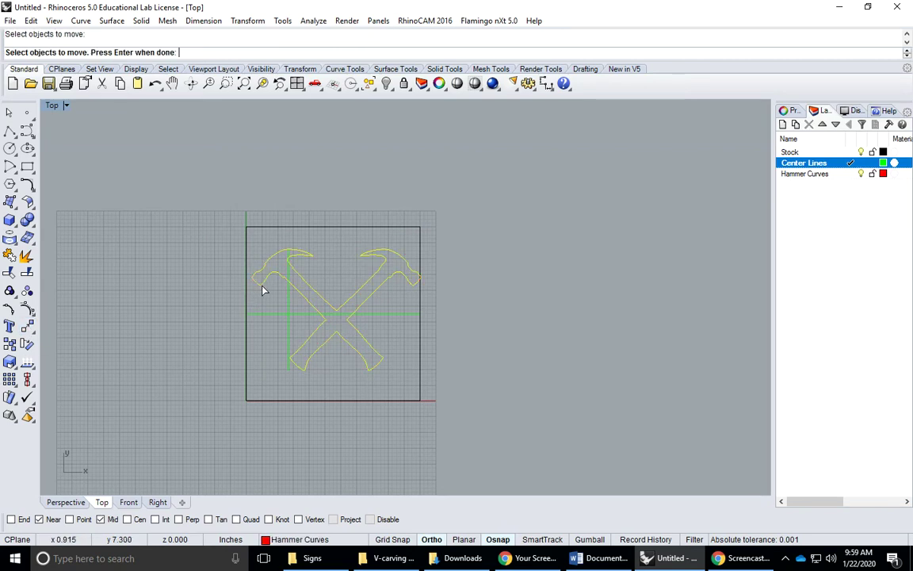
click(289, 304)
key(Return)
scroll(285, 304, up, 4)
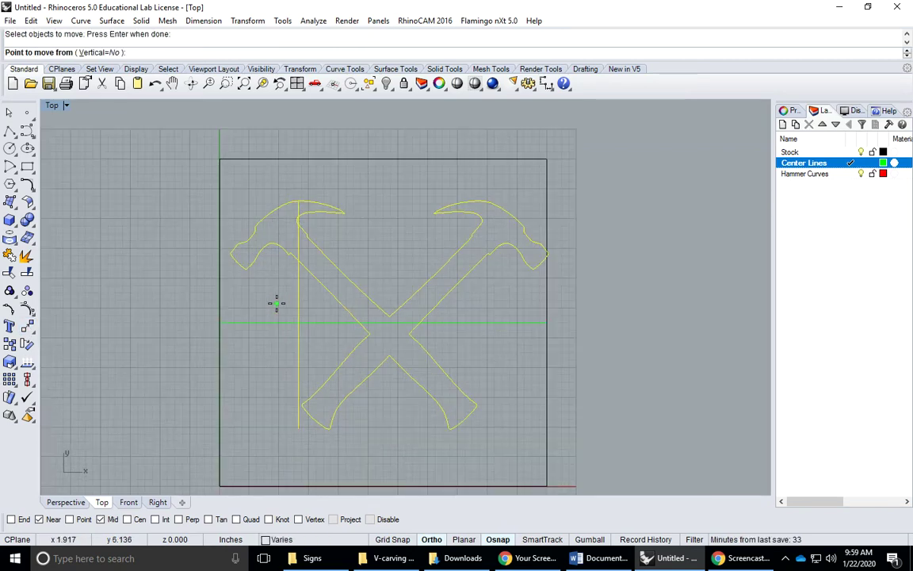
scroll(292, 303, up, 2)
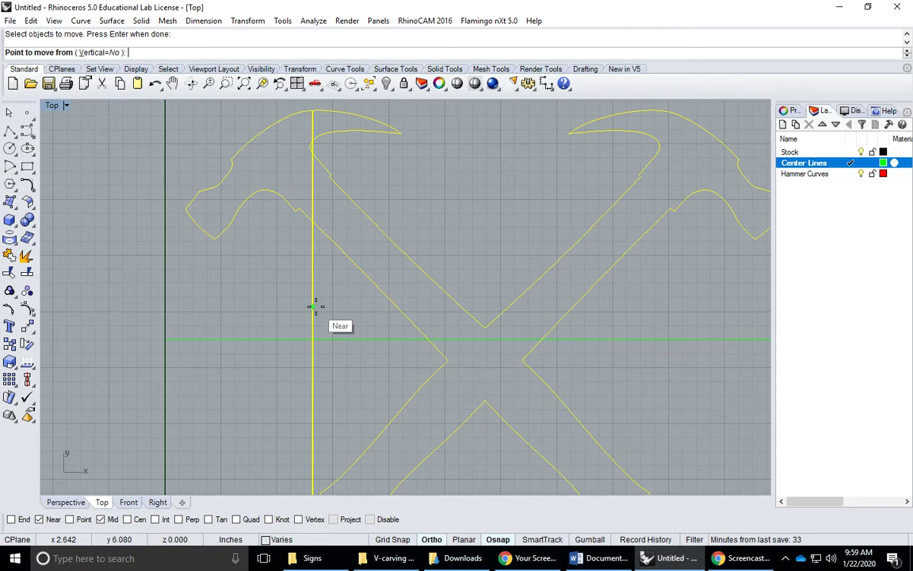
click(312, 317)
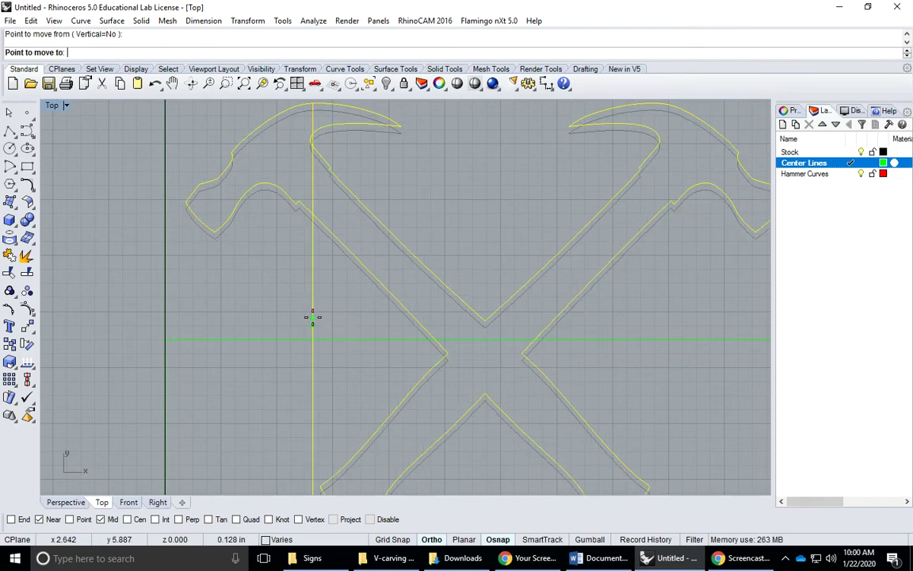
scroll(313, 318, up, 5)
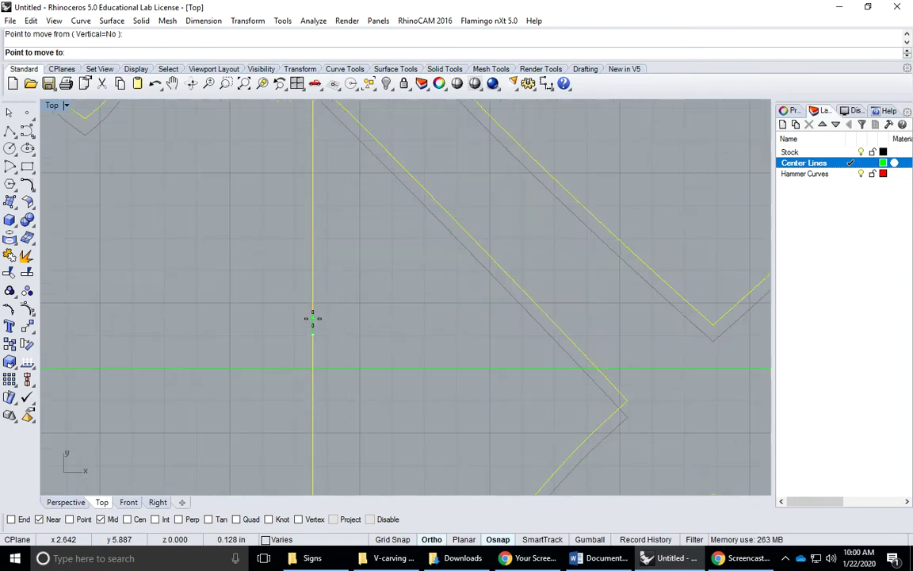
click(332, 365)
key(Escape)
scroll(332, 369, down, 5)
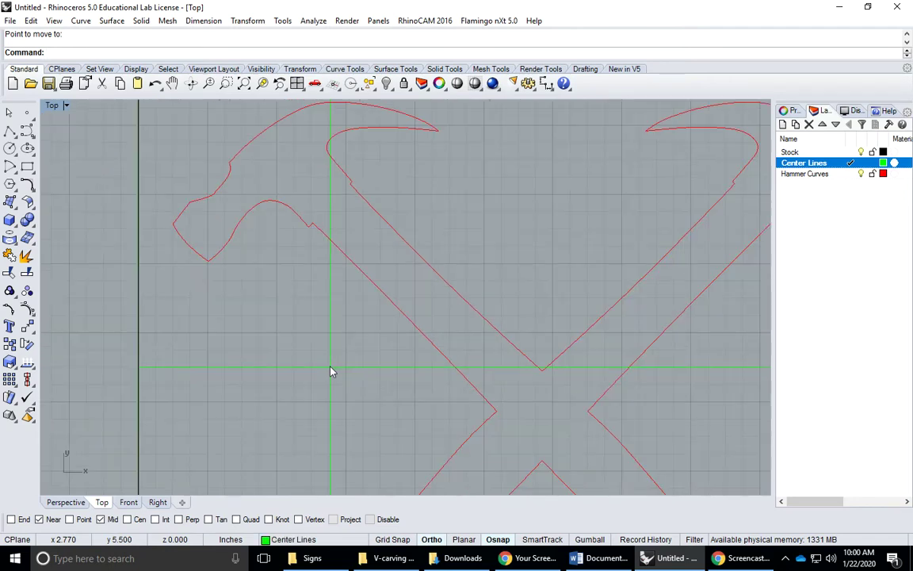
right_drag(332, 370, 314, 349)
scroll(308, 341, down, 4)
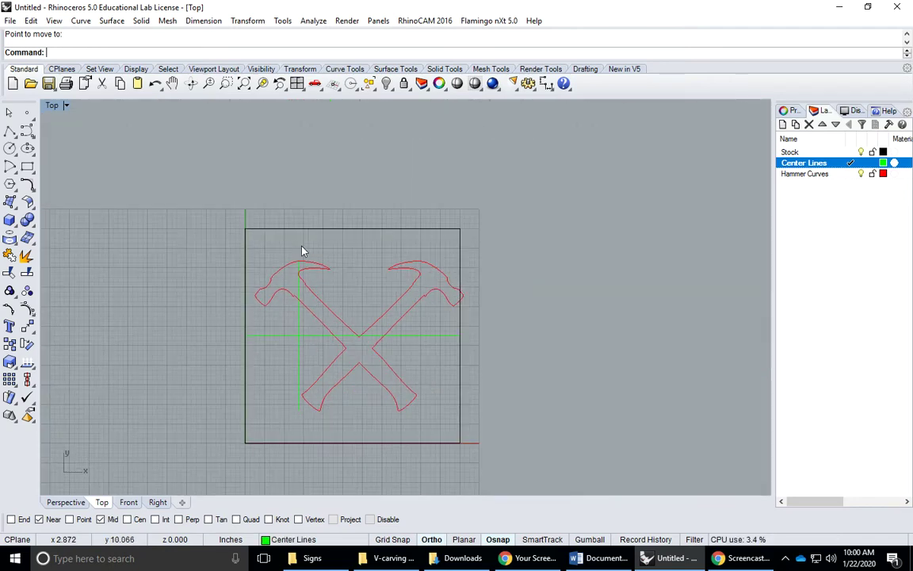
- Draw a short vertical line from the lower inner vertex between the handles up past the upper vertex, using only End snap
scroll(306, 257, up, 5)
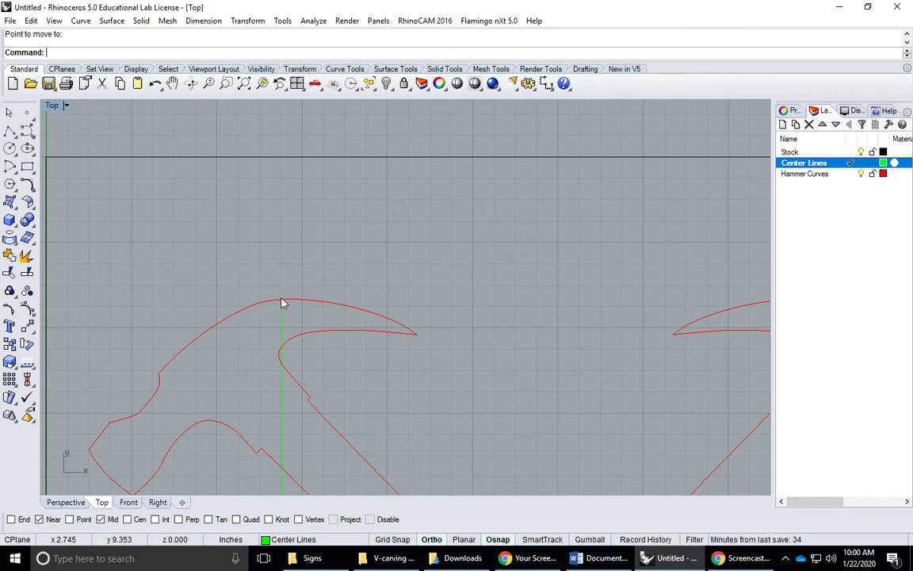
scroll(283, 302, down, 4)
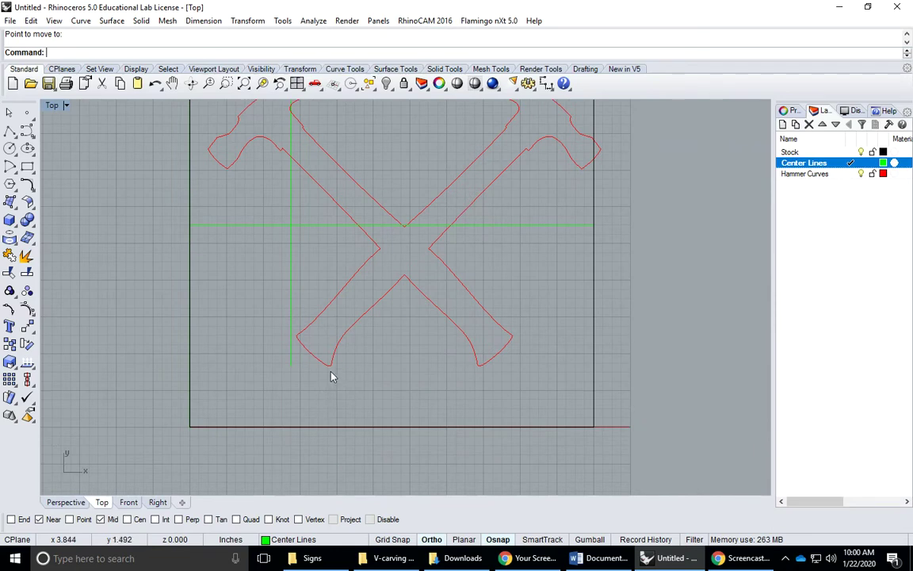
scroll(333, 374, down, 2)
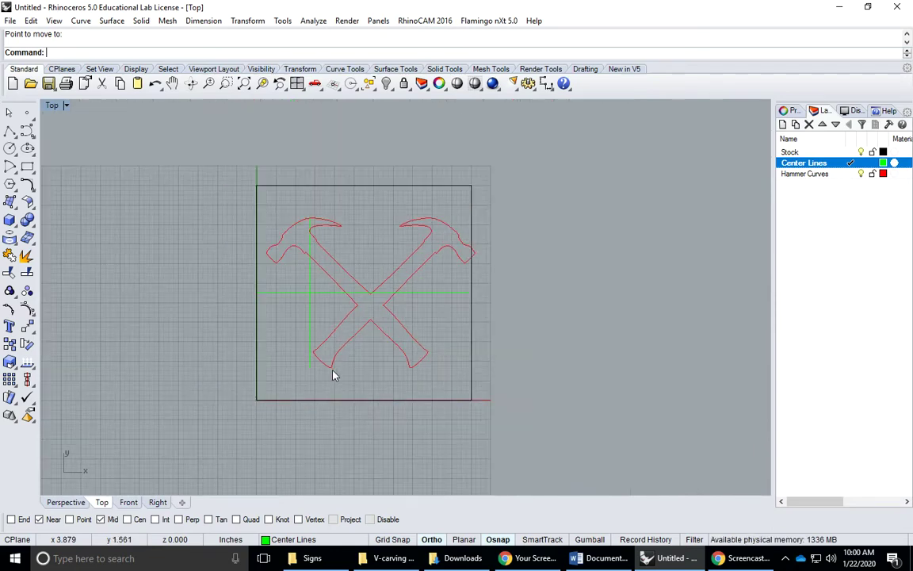
right_drag(333, 375, 310, 382)
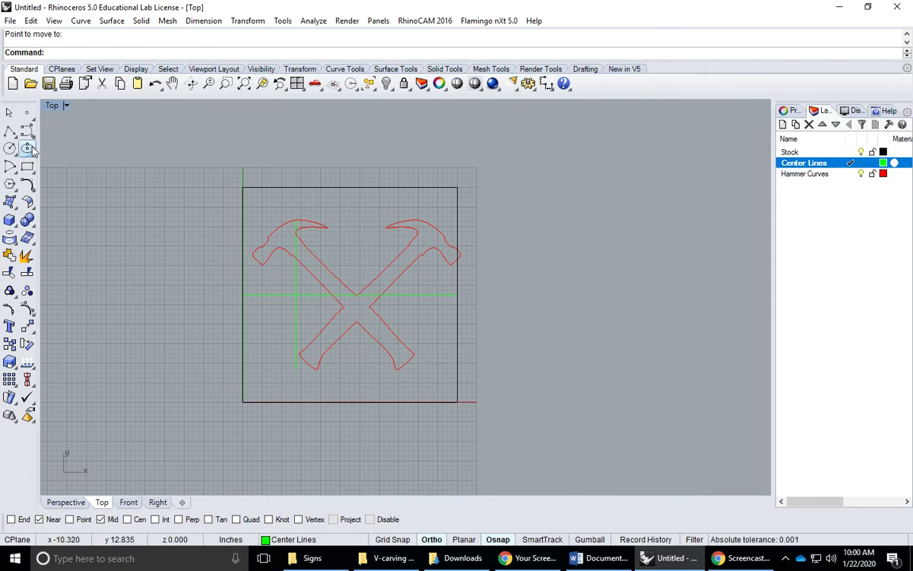
click(9, 131)
scroll(350, 346, up, 3)
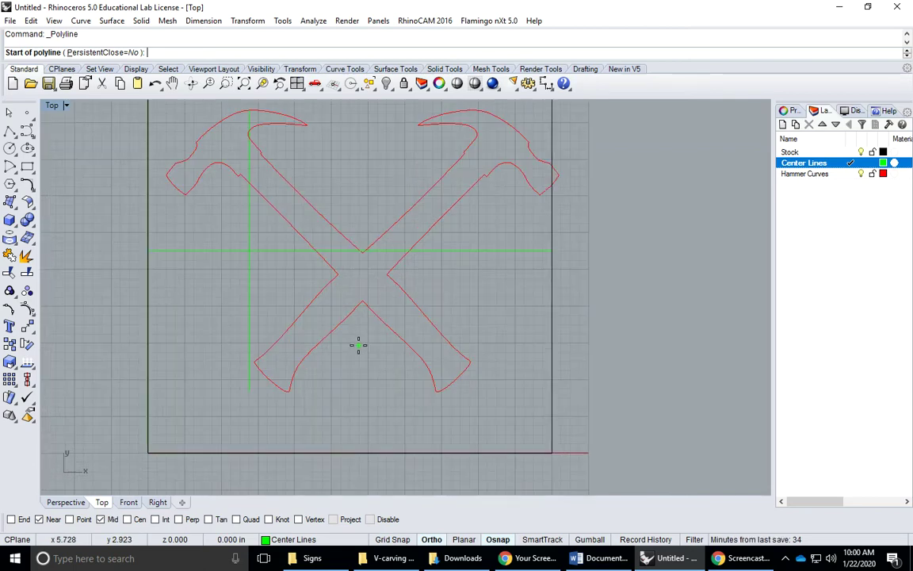
click(10, 519)
click(38, 519)
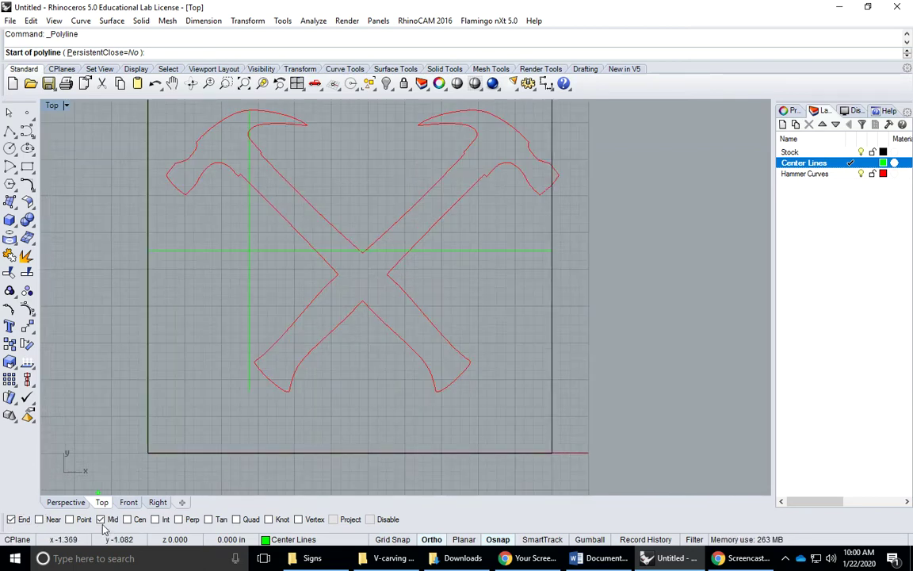
click(362, 302)
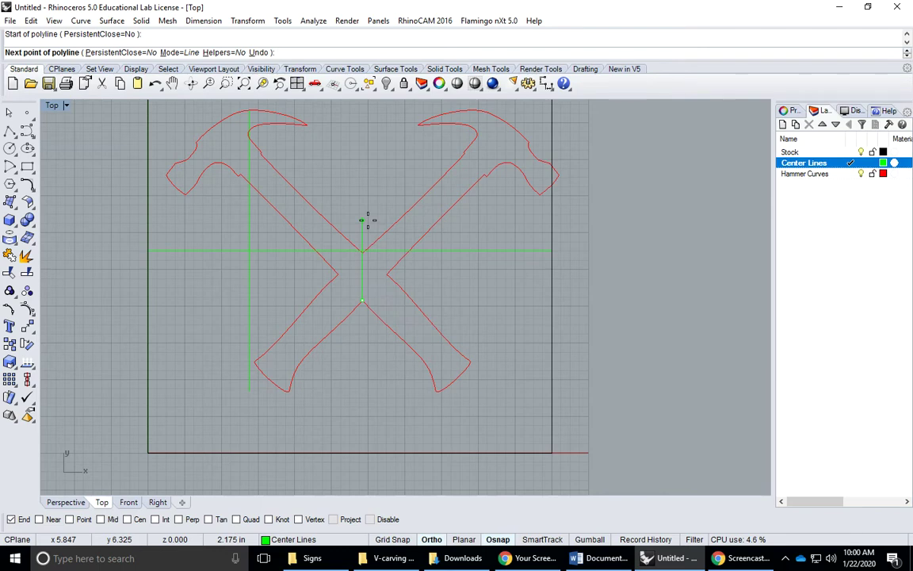
click(367, 211)
key(Return)
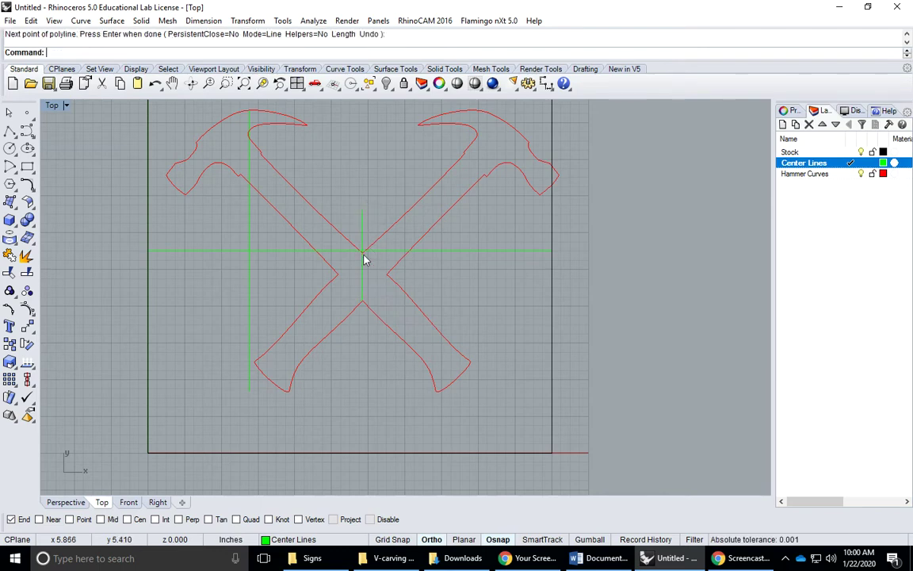
- Move the hammers curve and short vertical line from their Int snap crossing with the horizontal centre line to that centre line's midpoint, using Mid snap
scroll(365, 261, up, 4)
scroll(361, 262, down, 4)
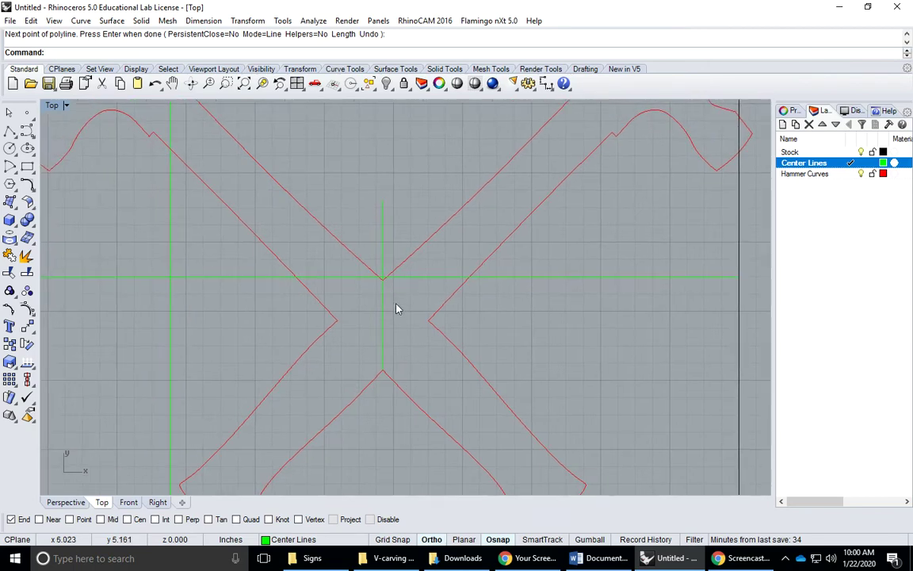
scroll(331, 333, down, 2)
click(324, 330)
key(Escape)
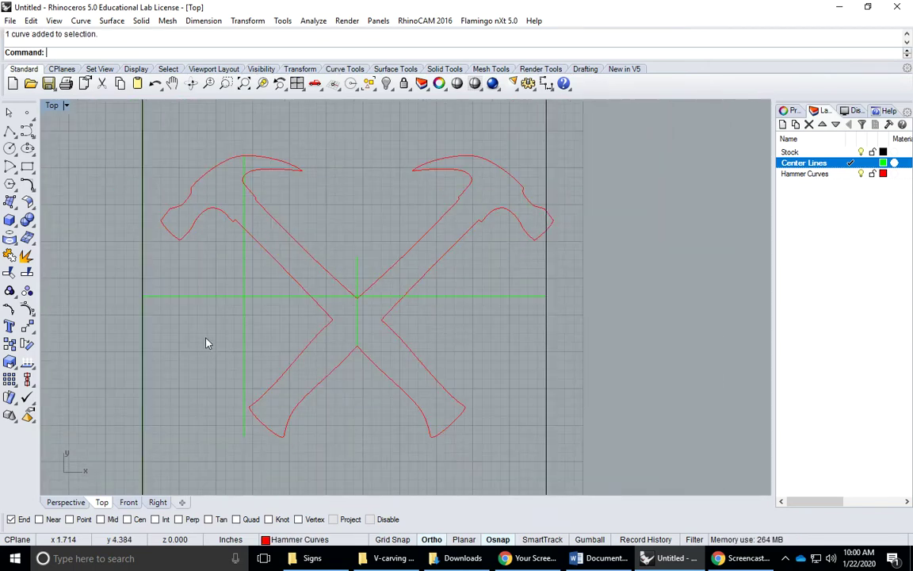
click(26, 308)
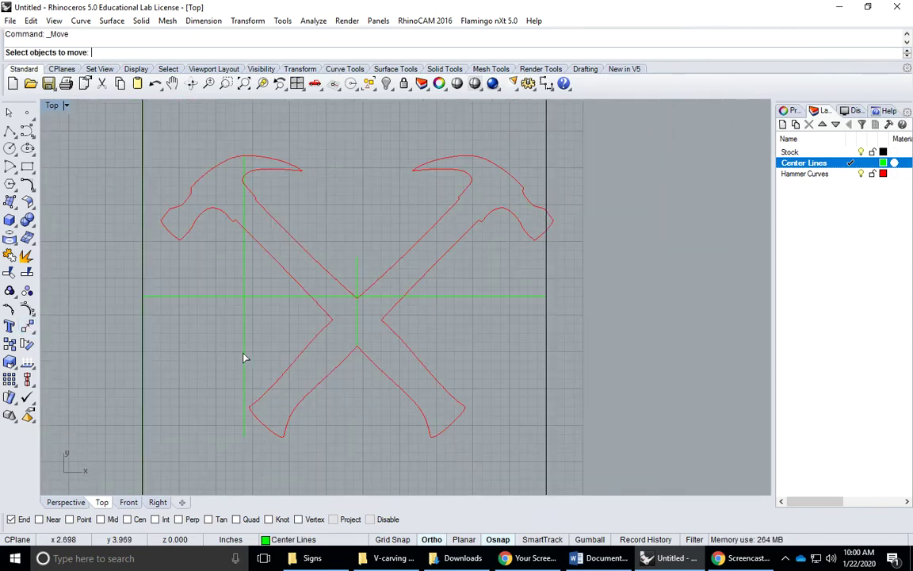
click(357, 333)
key(Return)
scroll(365, 320, up, 5)
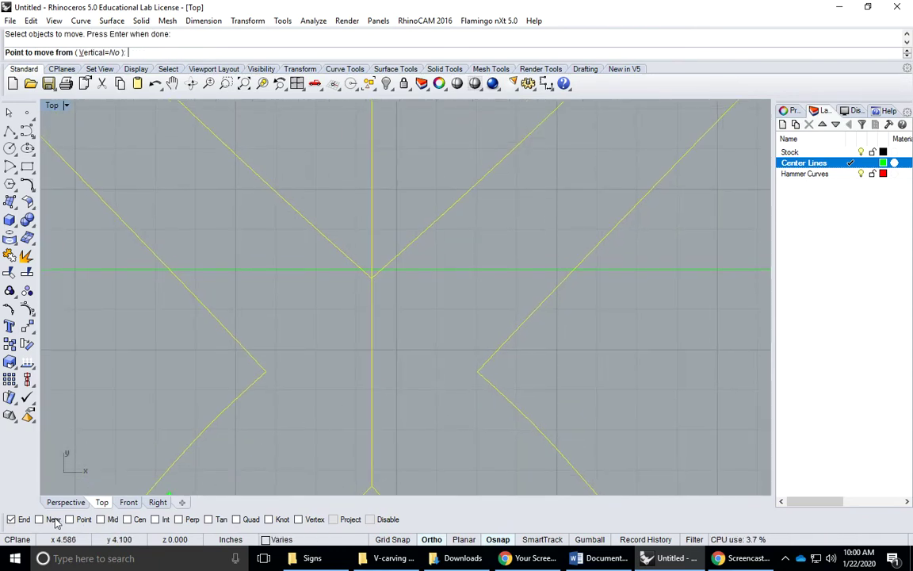
click(155, 519)
click(372, 265)
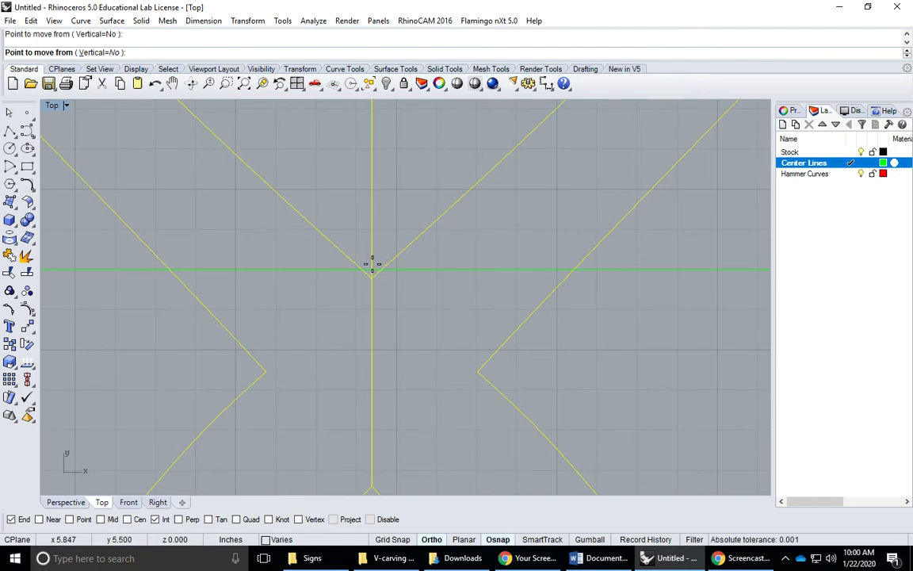
click(101, 519)
click(12, 519)
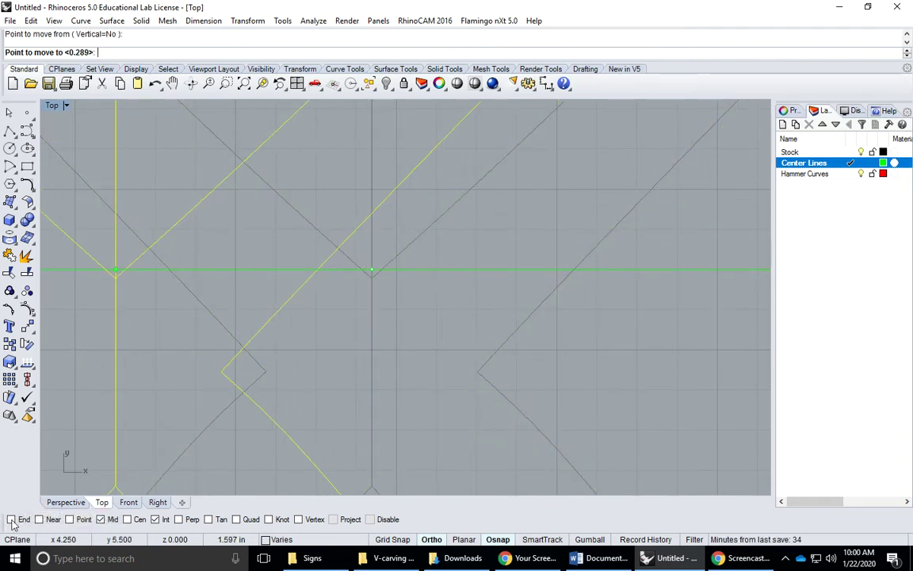
click(155, 520)
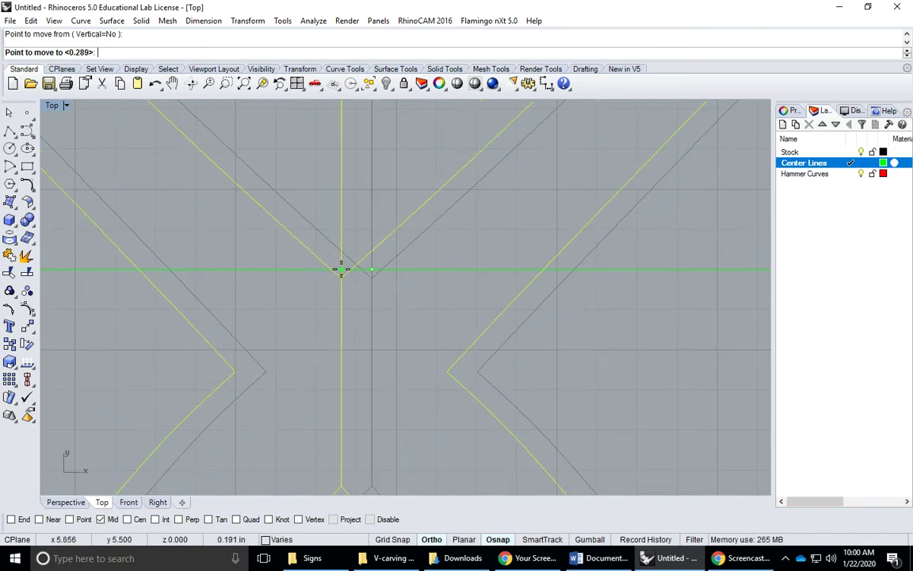
scroll(342, 270, down, 4)
scroll(349, 270, up, 4)
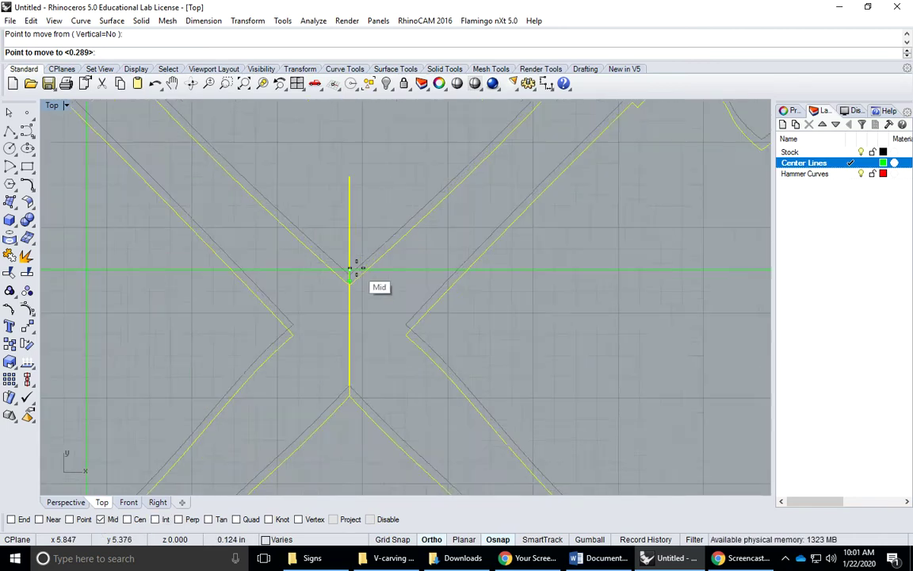
scroll(350, 269, down, 5)
right_drag(363, 306, 428, 362)
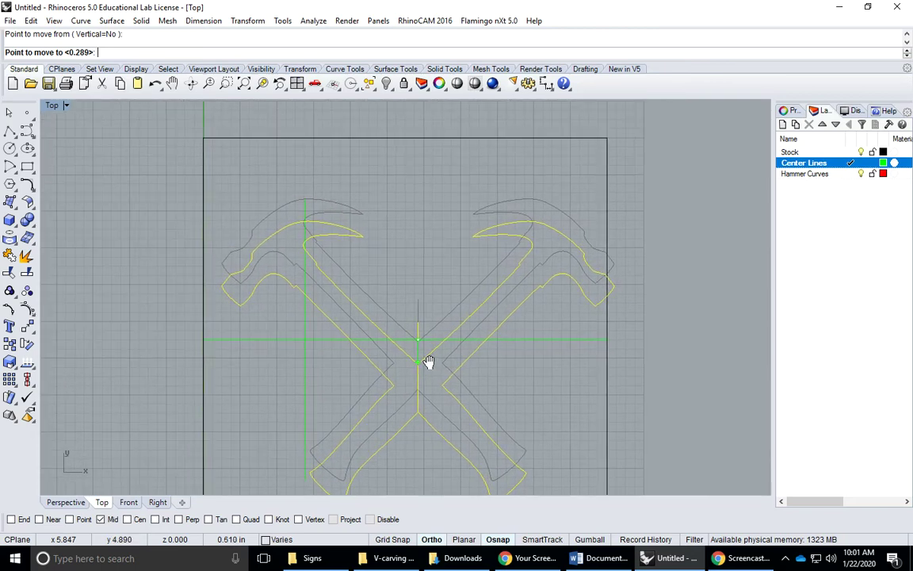
click(400, 344)
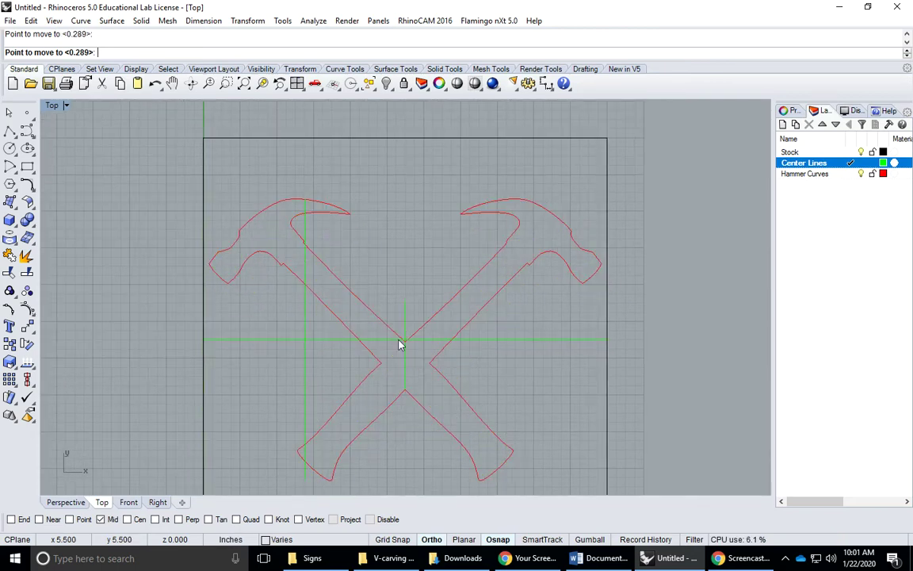
- Make Hammer Curves the current layer and hide the Center Lines layer
scroll(401, 344, down, 3)
right_drag(400, 344, 432, 296)
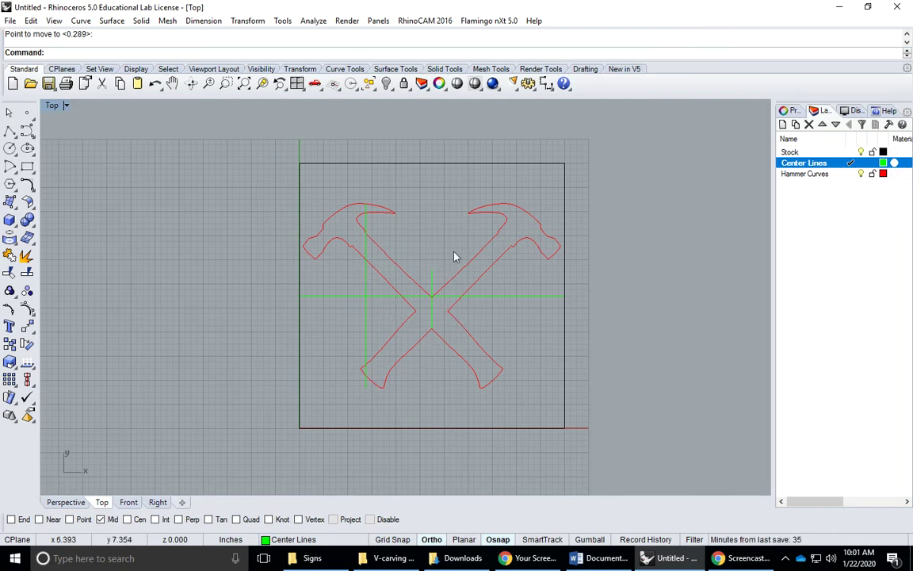
scroll(425, 300, up, 3)
scroll(400, 288, down, 2)
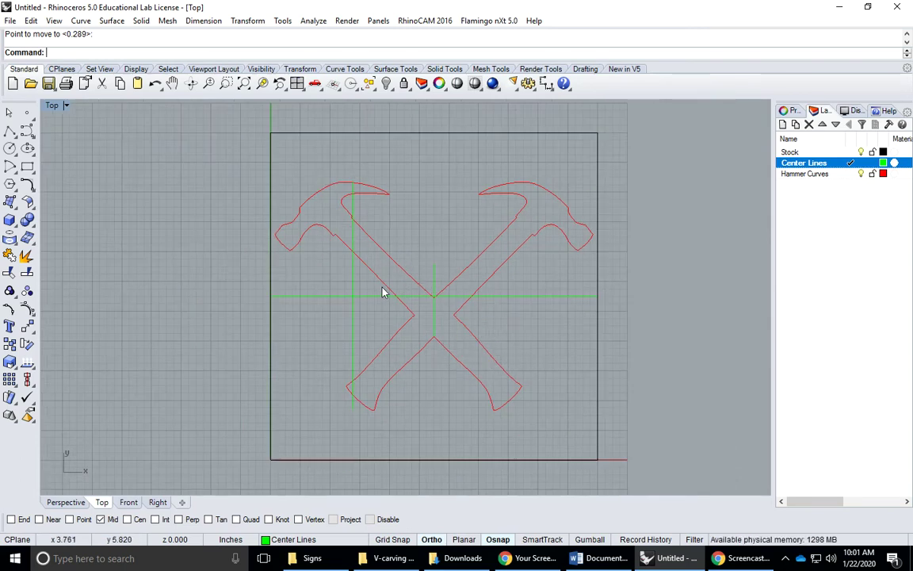
click(851, 174)
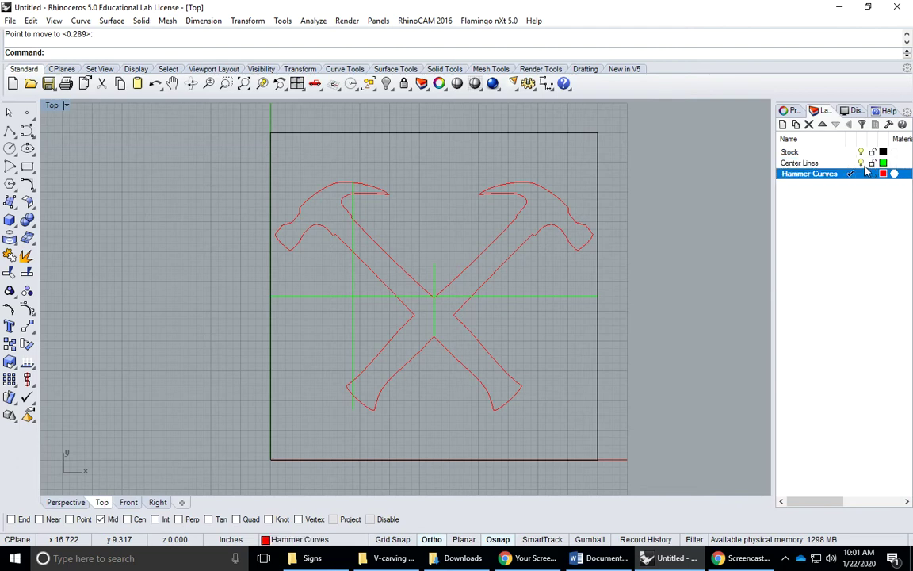
click(861, 162)
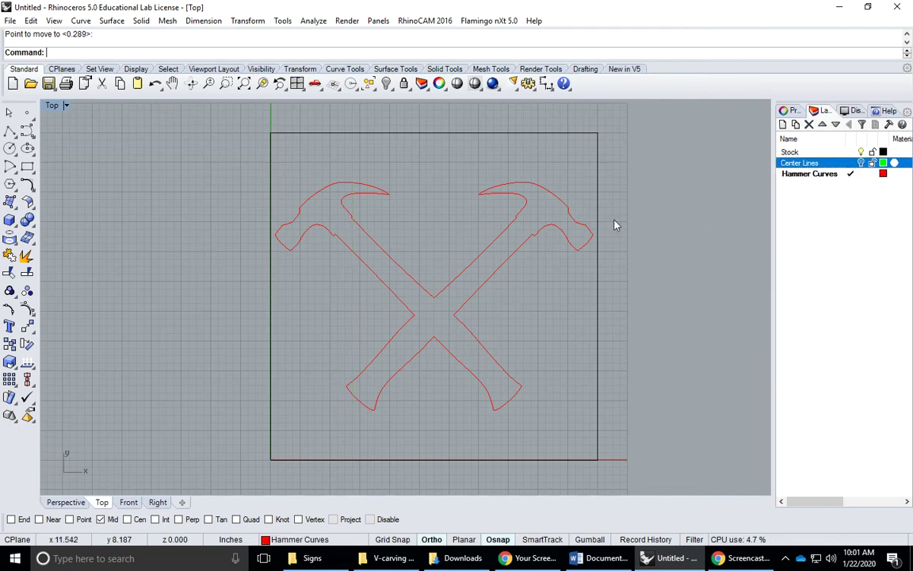
- Move the crossed-hammers curve straight up about 1 inch inside the stock square to make room for text below it
scroll(283, 234, up, 3)
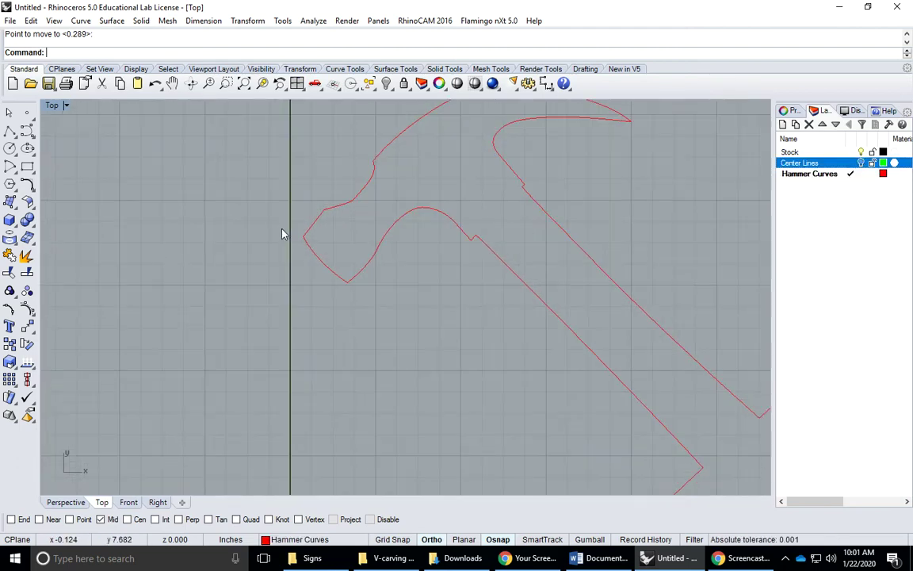
scroll(293, 242, down, 3)
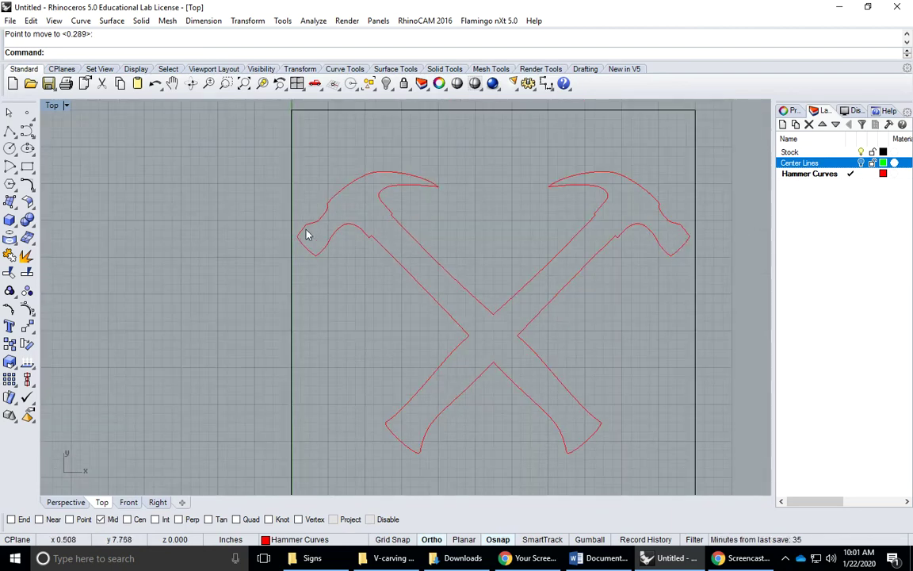
scroll(307, 248, up, 4)
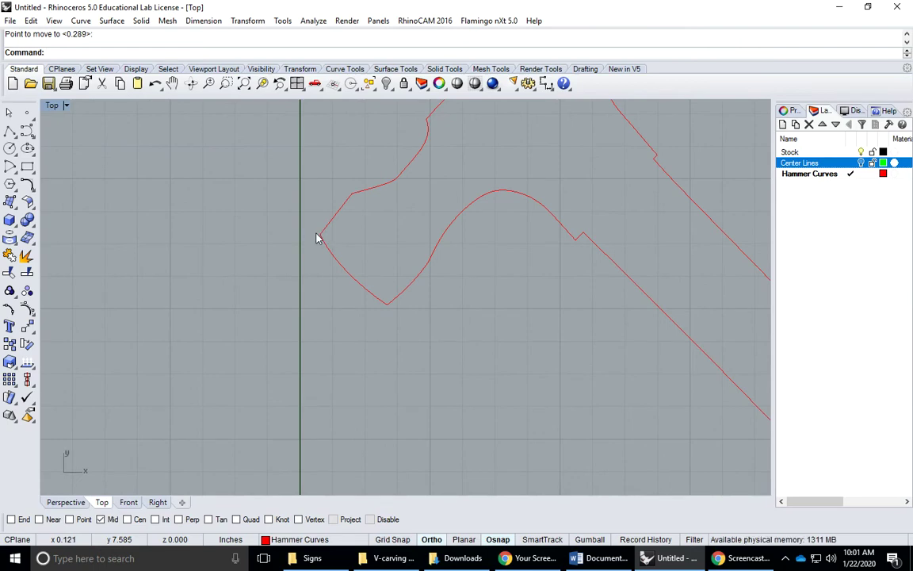
scroll(319, 237, down, 6)
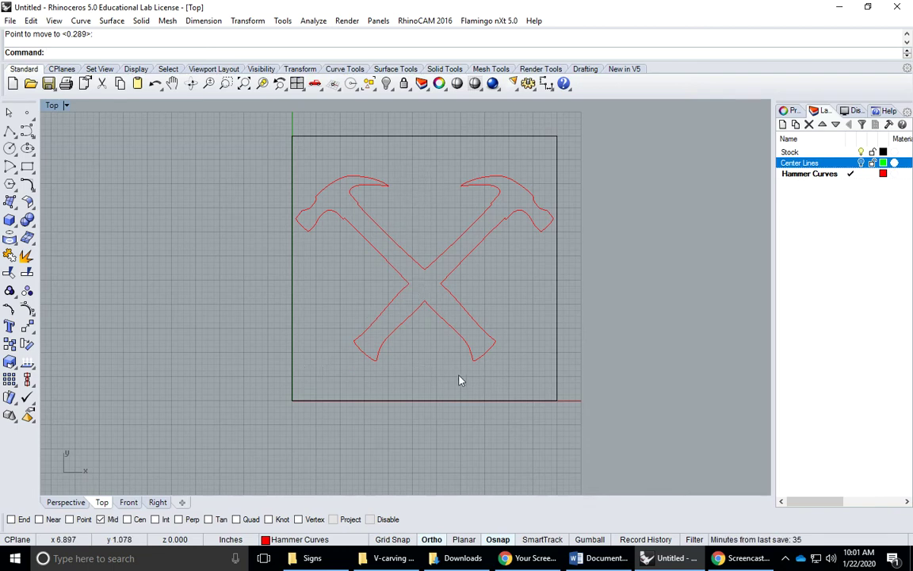
click(425, 272)
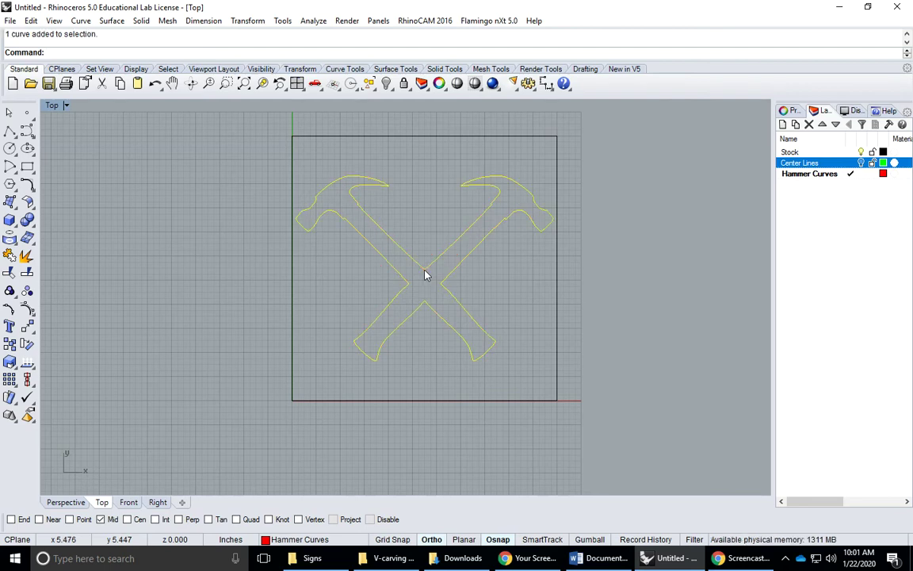
drag(425, 274, 424, 255)
drag(426, 251, 425, 252)
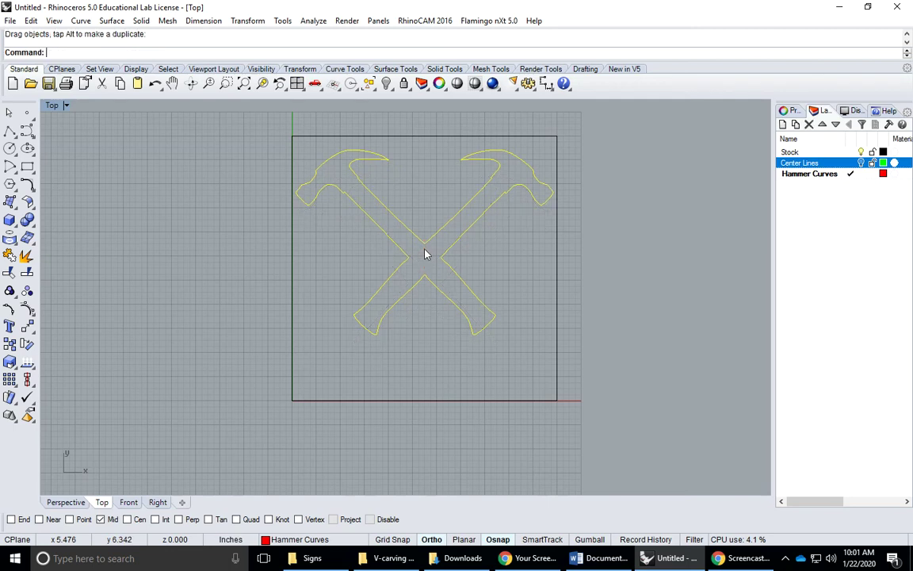
click(407, 380)
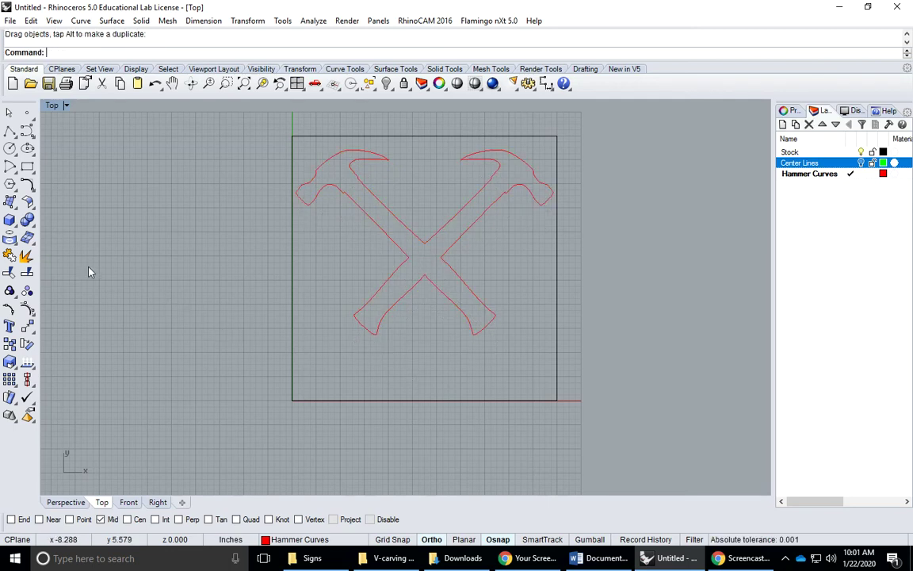
- Start a text object reading "Woodshop Rm10", created as curves with a height of 1.5 inches
click(10, 329)
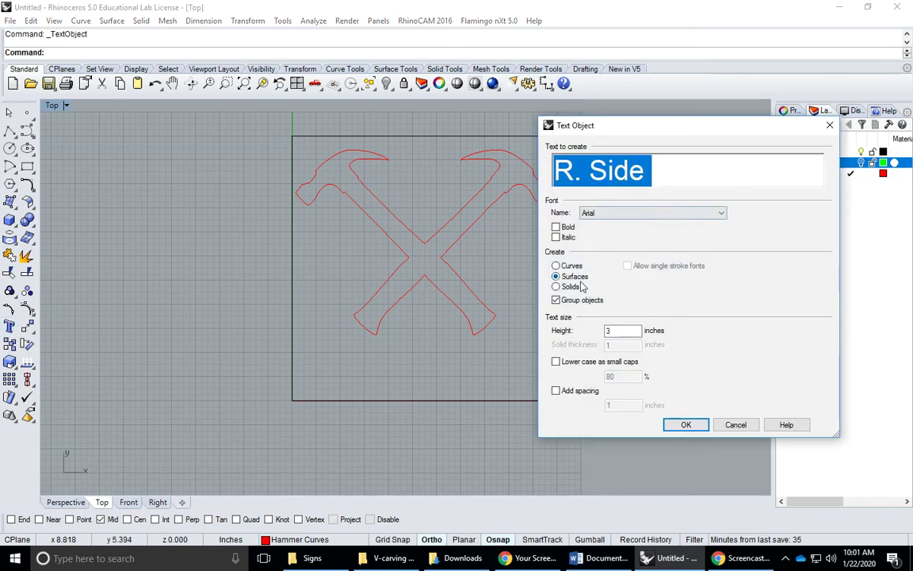
click(556, 266)
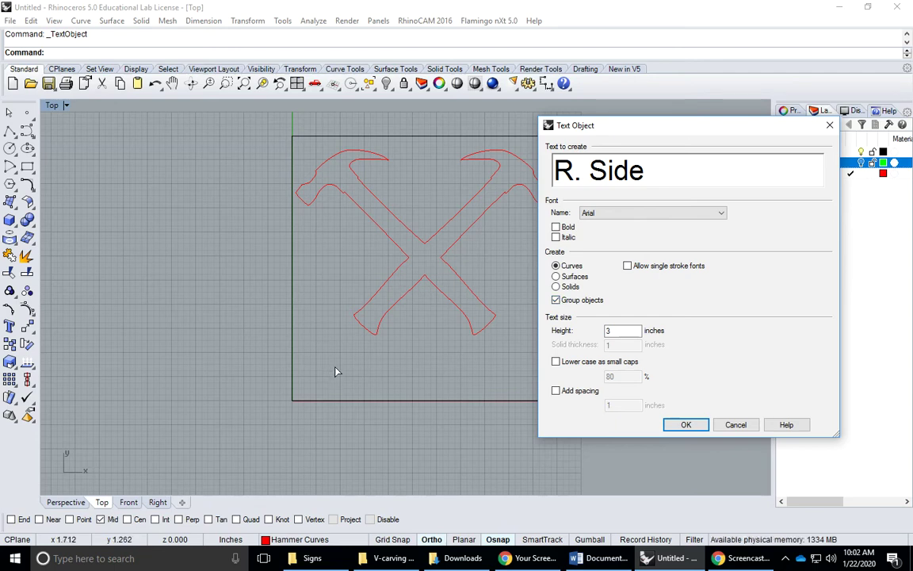
drag(638, 331, 586, 331)
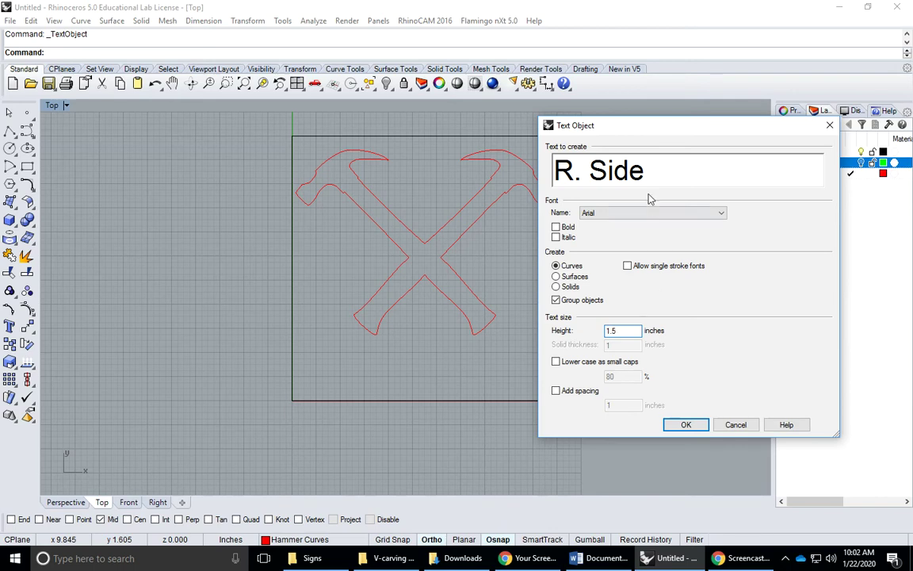
drag(650, 171, 565, 176)
text(W)
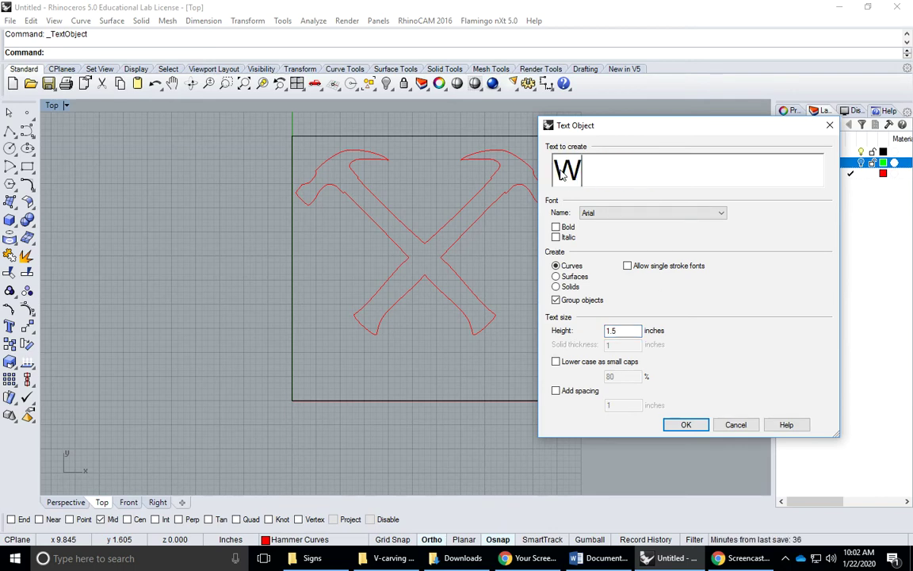
text(oodshop Rm10)
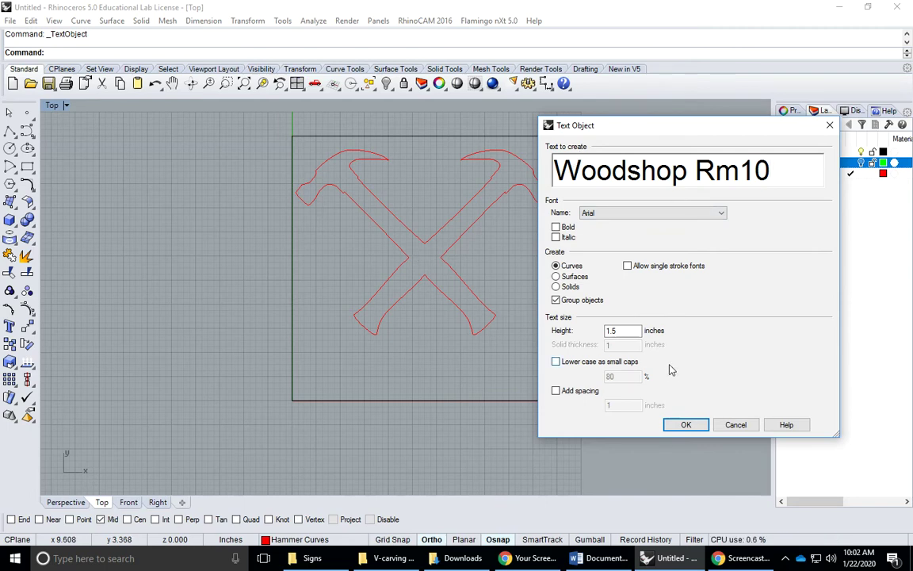
- Try out different fonts, settle on Century, and place the text below the hammers, starting outside the stock's left edge
click(666, 212)
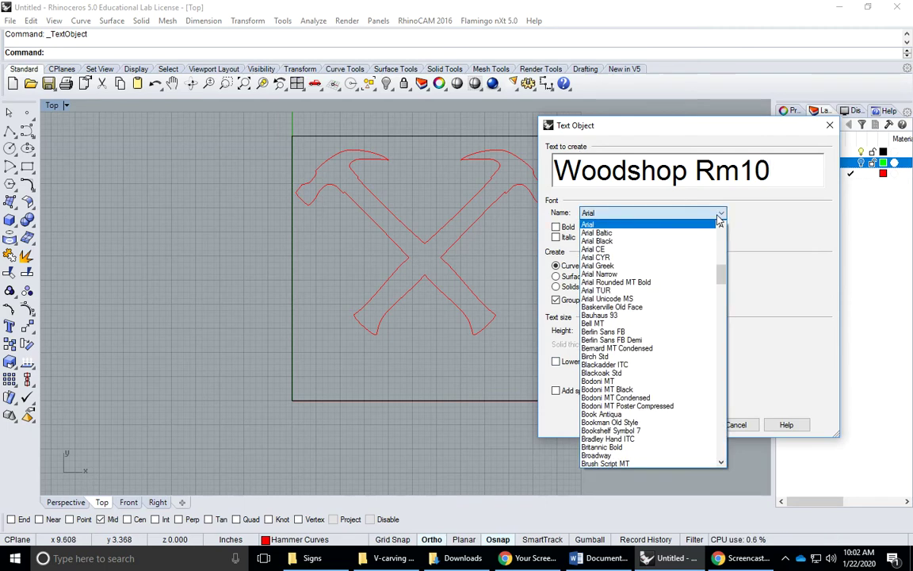
click(664, 232)
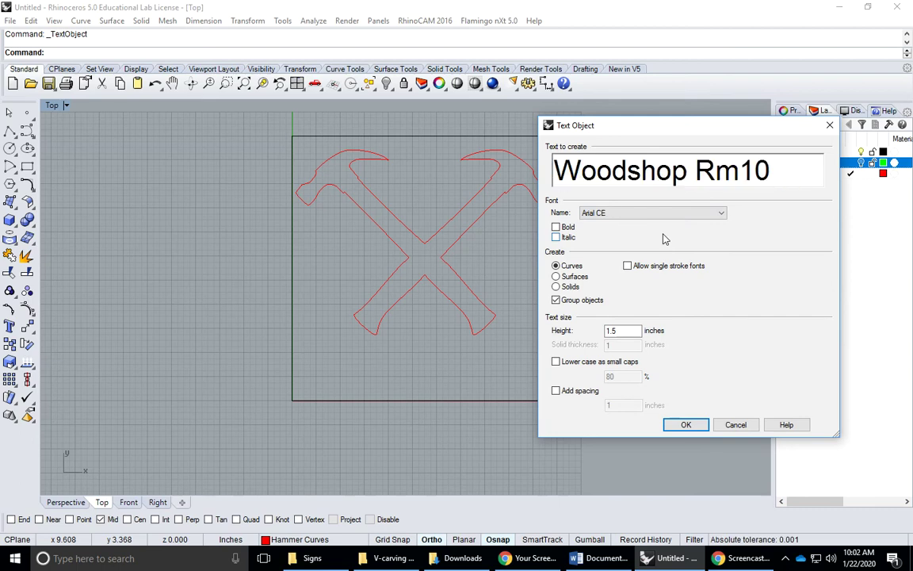
key(Down)
key(Down)
key(Down)
key(Down)
key(Down)
key(Down)
key(Down)
key(Down)
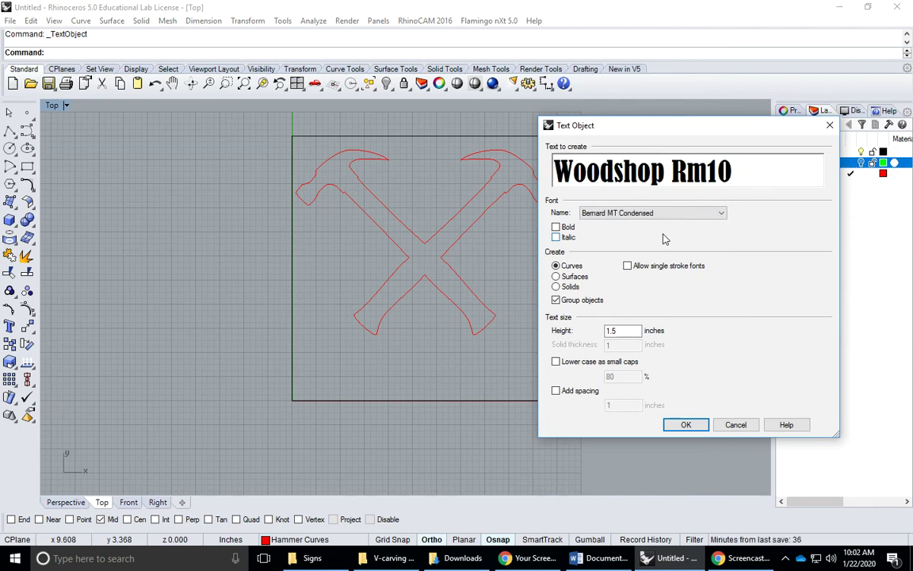
key(Down)
key(Down)
key(Down)
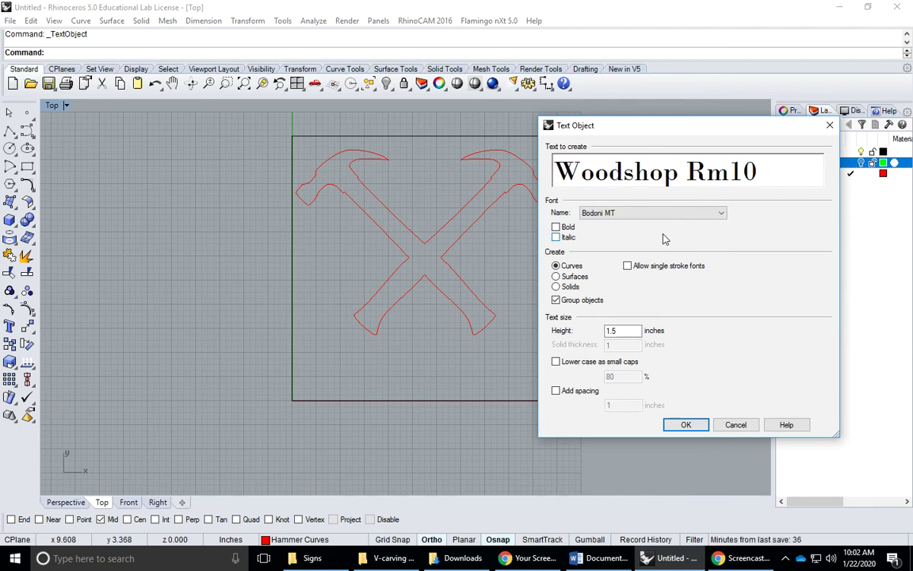
key(Down)
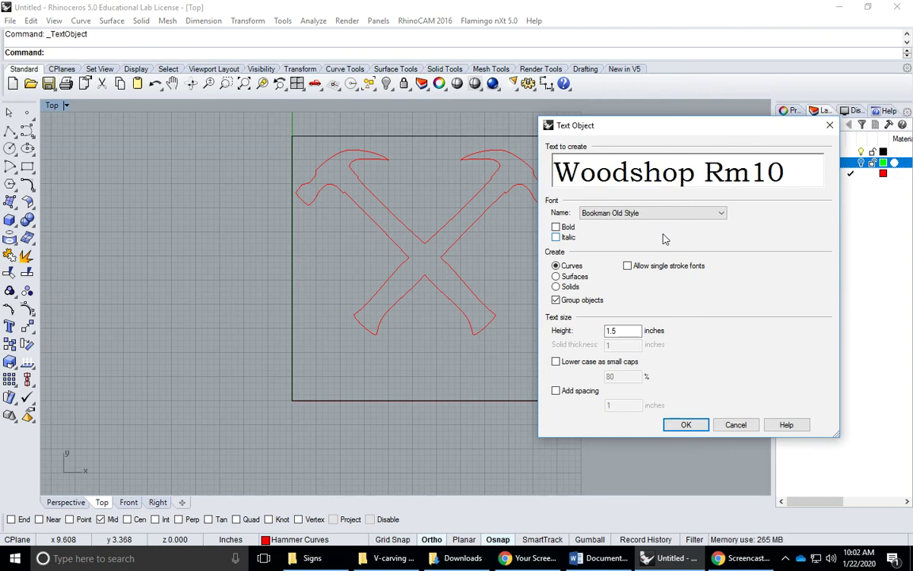
key(Down)
key(Down)
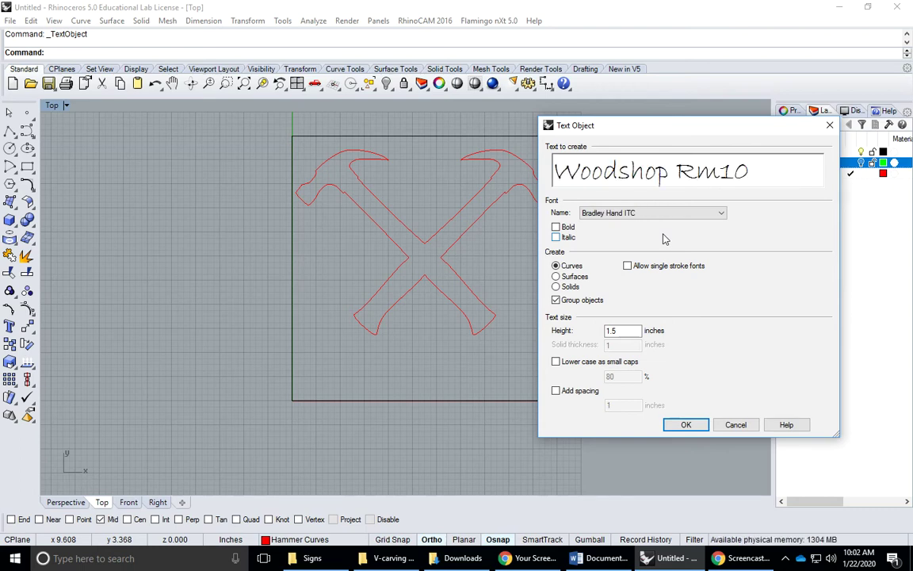
key(Down)
key(Down)
key(Down)
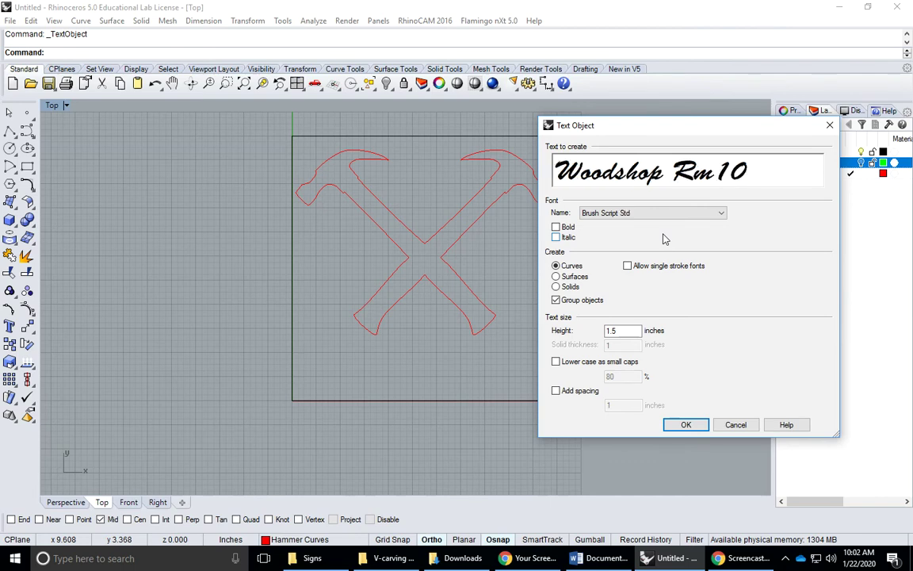
key(Down)
key(Down)
key(Down)
key(Down)
key(Down)
key(Down)
key(Down)
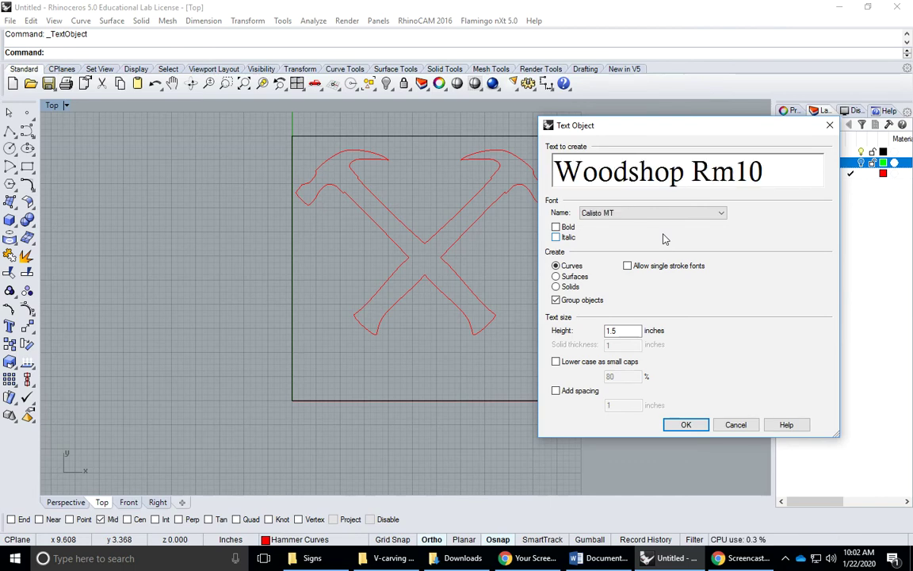
key(Down)
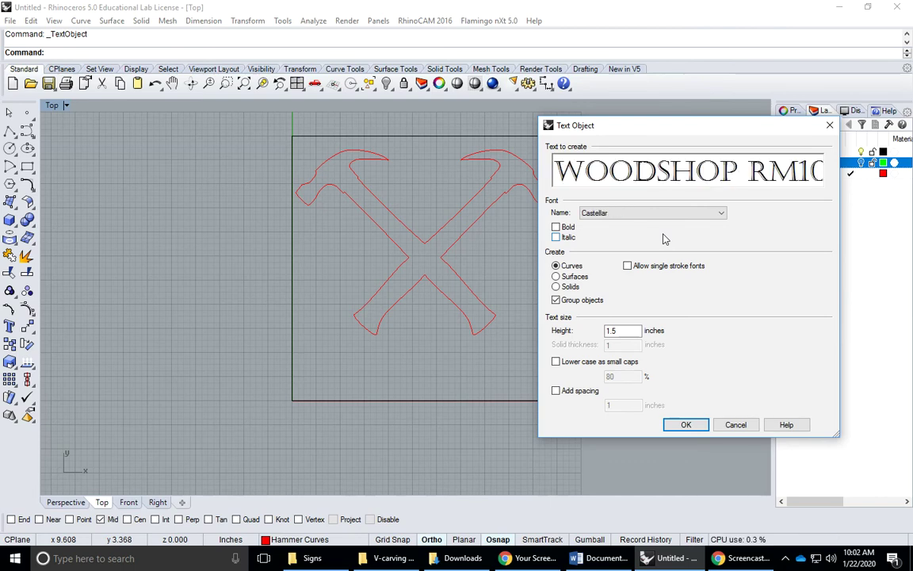
key(Down)
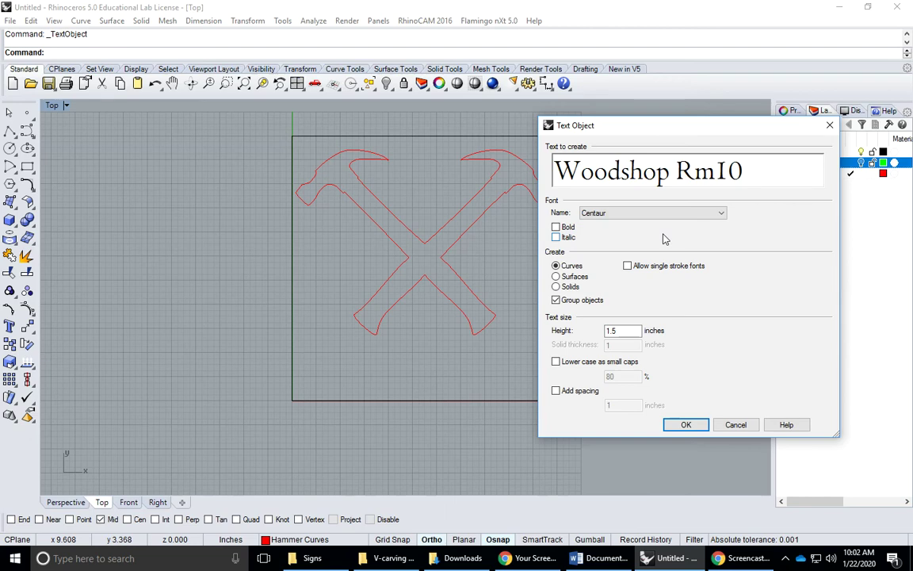
key(Down)
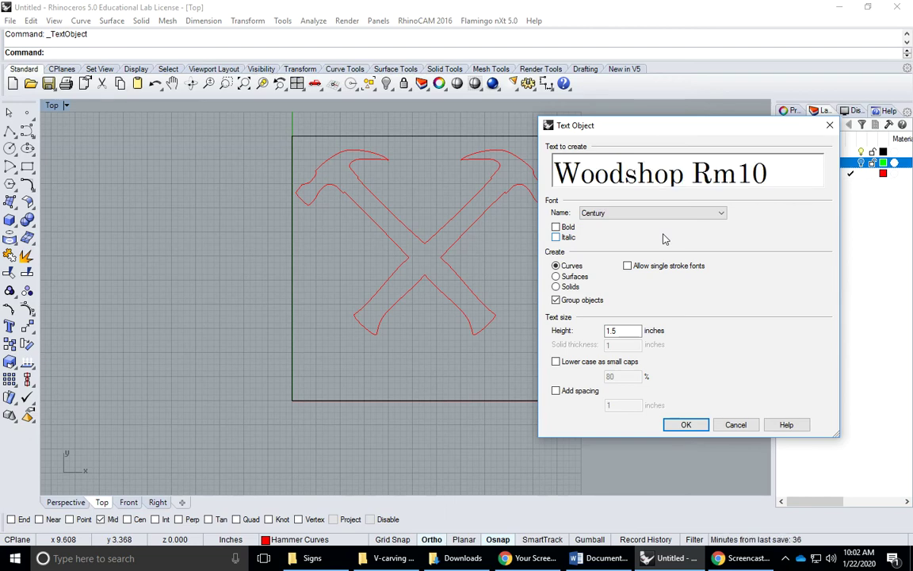
click(688, 425)
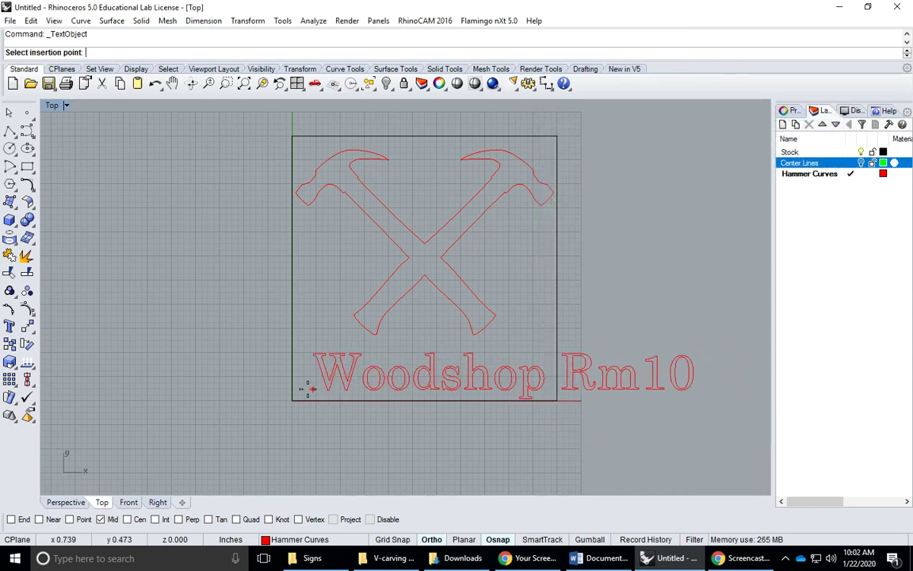
click(232, 380)
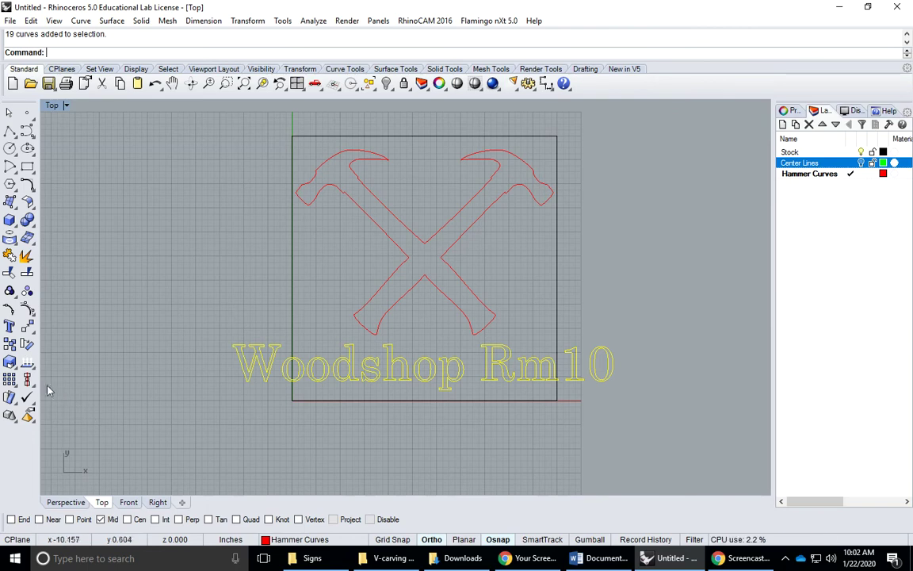
- Scale the Woodshop Rm10 text down about its middle to about 10.4 inches wide so it fits within the stock
click(9, 362)
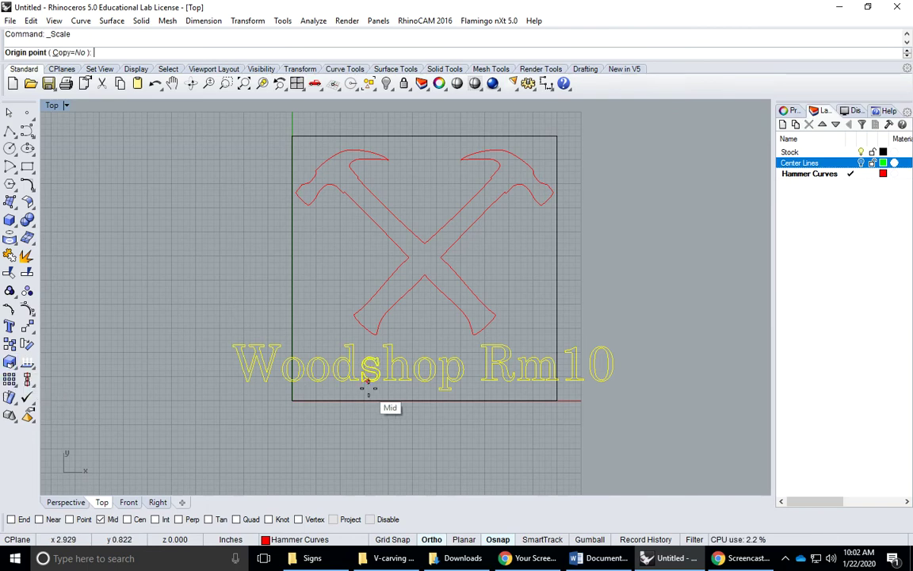
click(418, 366)
click(191, 364)
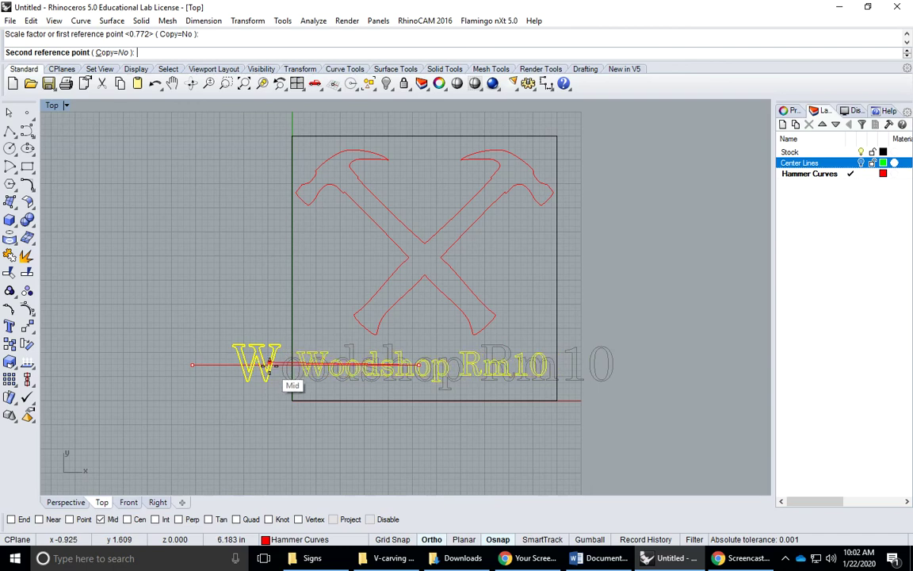
click(253, 367)
- Move the text straight down about 0.4 inch toward the stock's lower edge
scroll(372, 400, up, 6)
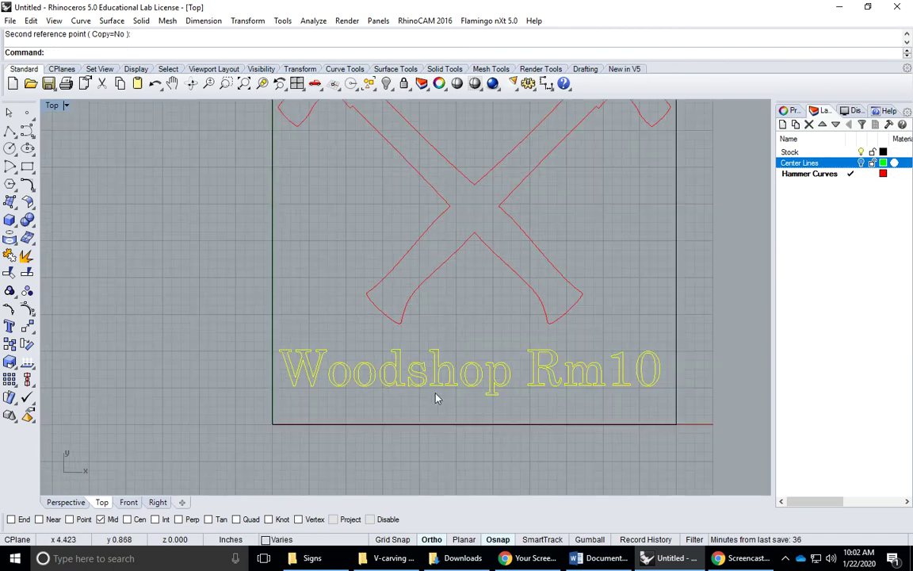
right_drag(391, 382, 375, 374)
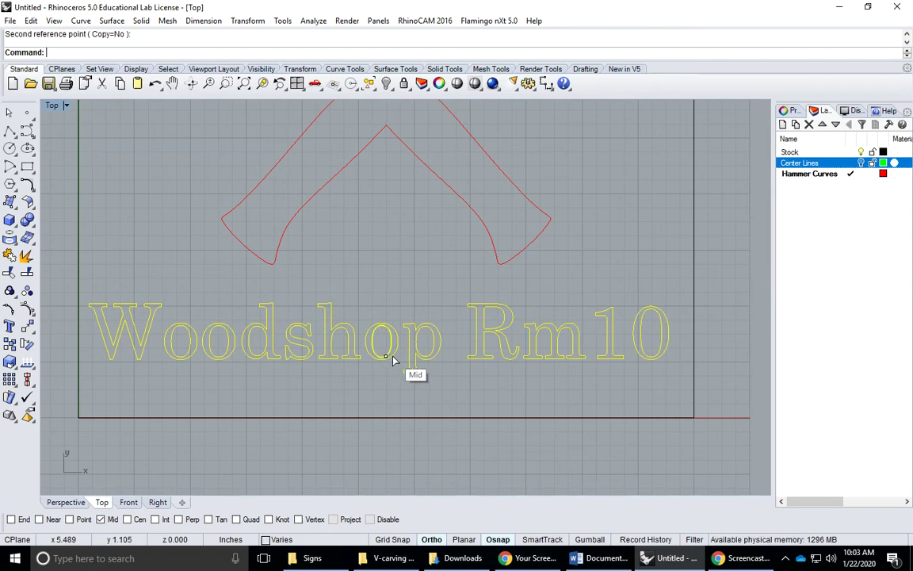
drag(386, 359, 386, 374)
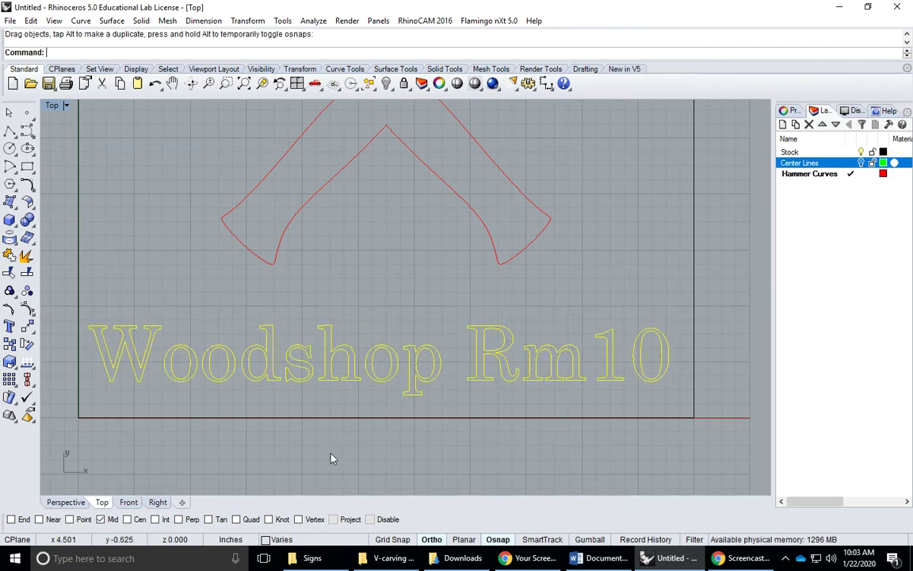
- Turn off the Mid snap and move the text straight up about 0.25 inch
click(101, 520)
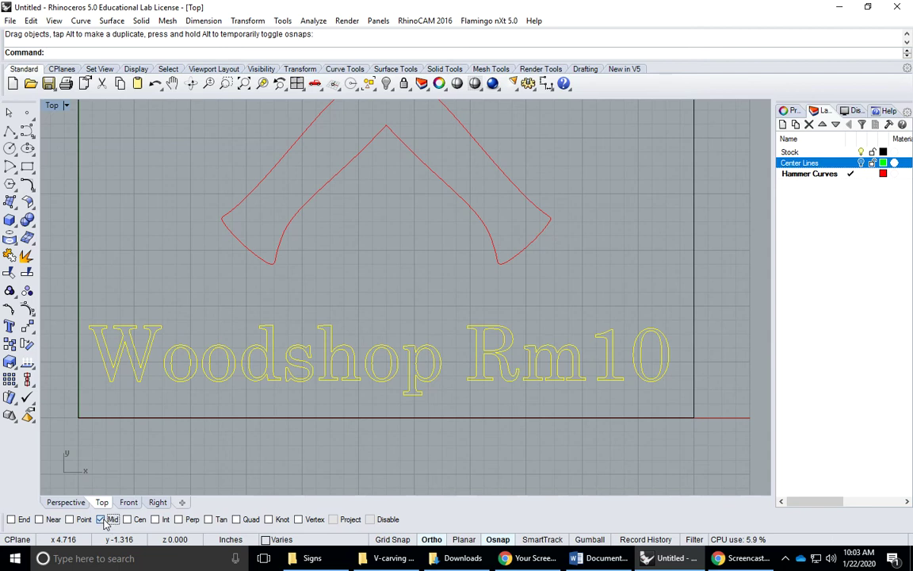
scroll(372, 377, down, 2)
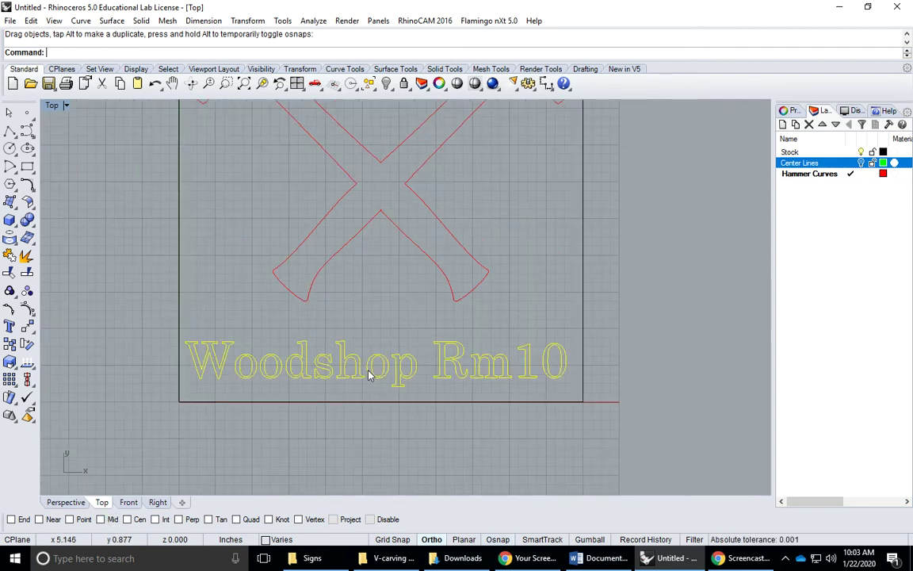
drag(368, 365, 370, 364)
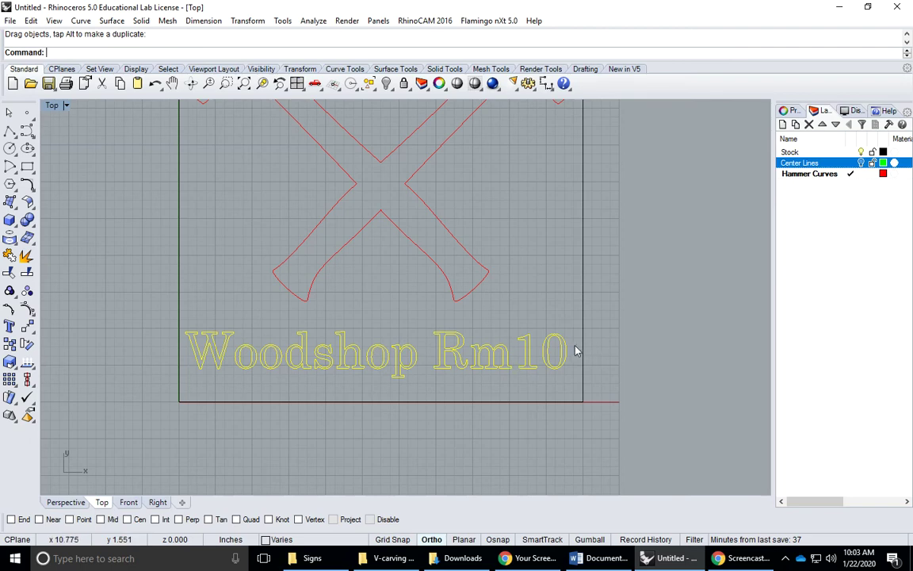
- Nudge the text about 0.1 inch to the right to even out its side margins within the stock
scroll(211, 349, up, 2)
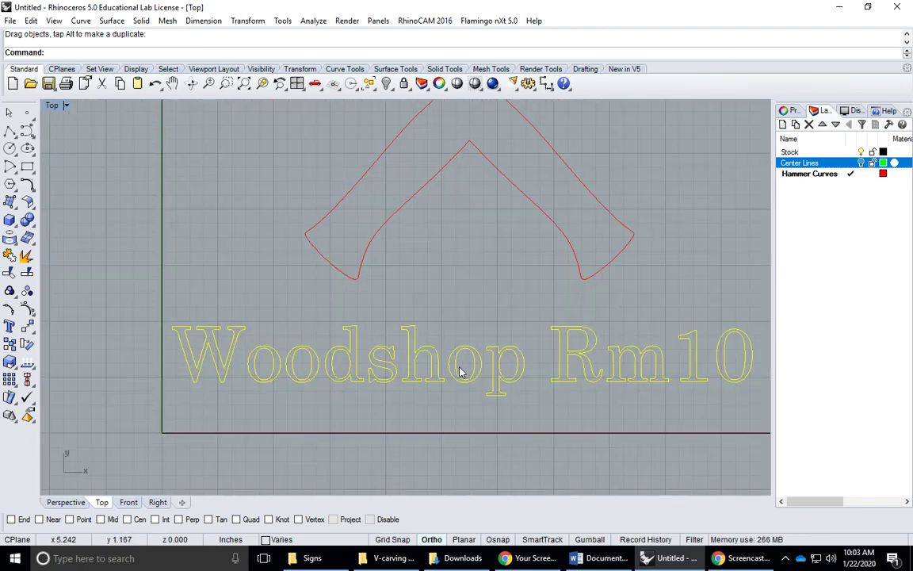
drag(466, 371, 465, 370)
right_drag(460, 393, 391, 388)
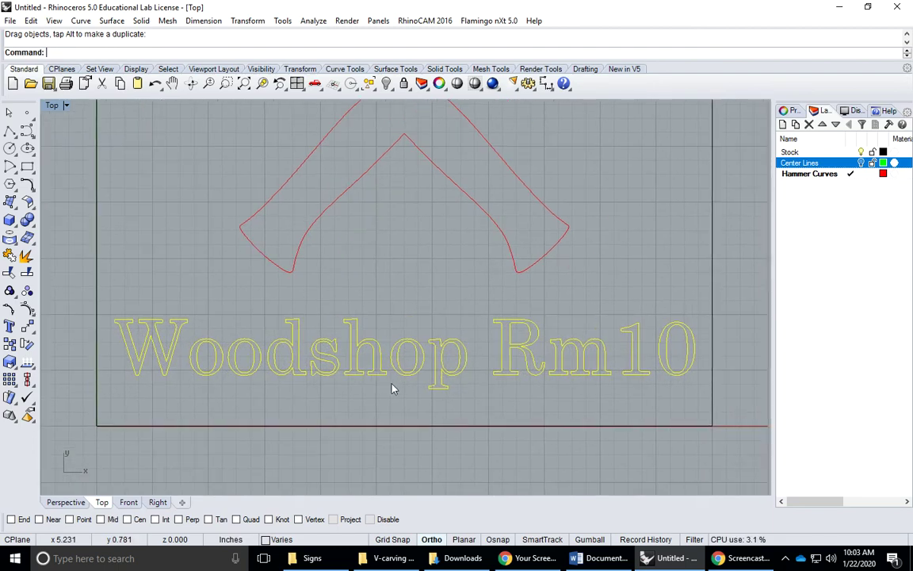
- Deselect the text and save the model as Hammer Sign in the 2020 Hammer Sign folder, as a Rhino 5 3D model (*.3dm)
click(498, 405)
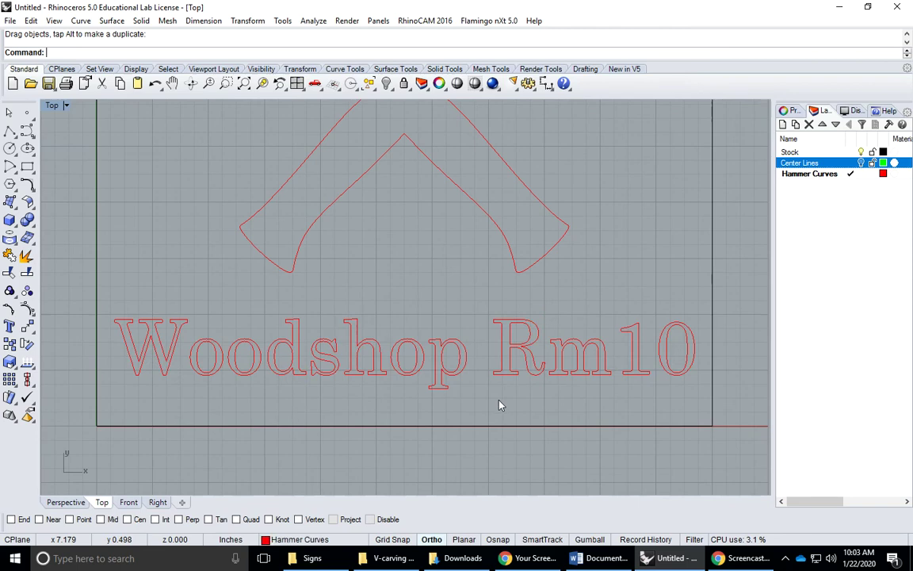
scroll(498, 405, down, 5)
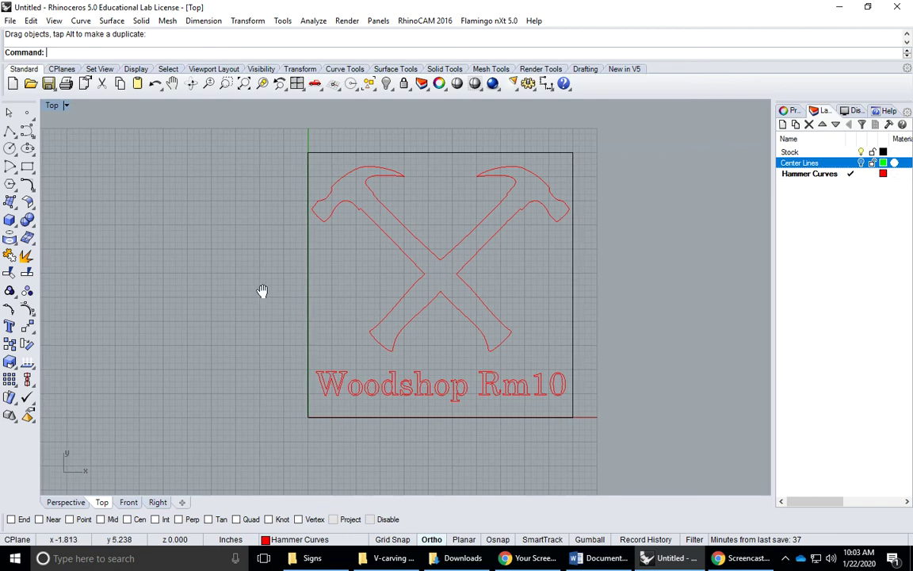
right_drag(261, 291, 236, 298)
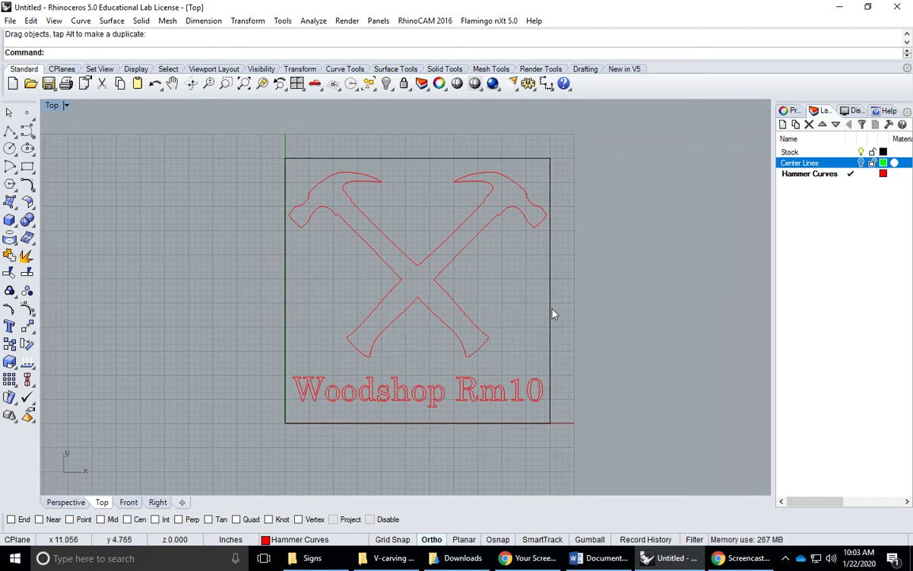
click(10, 21)
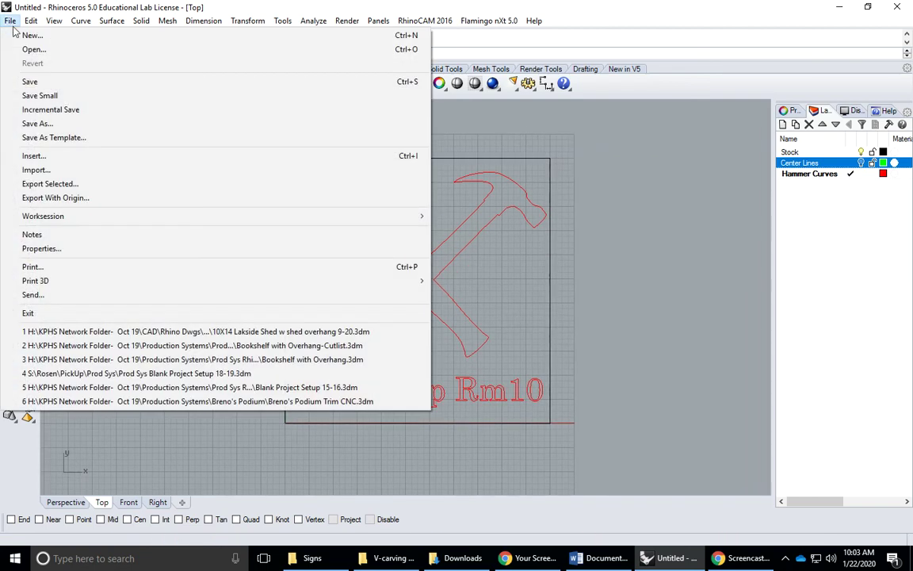
click(46, 122)
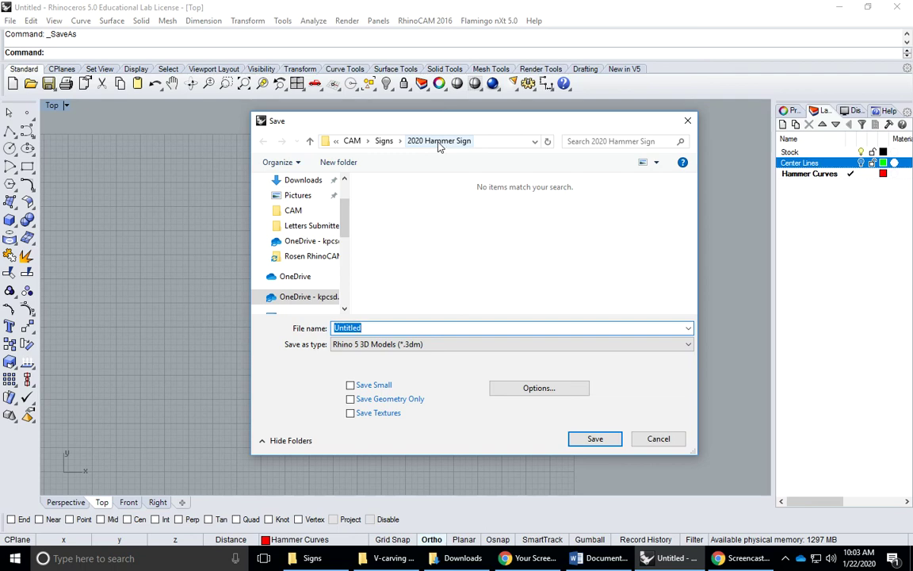
click(392, 328)
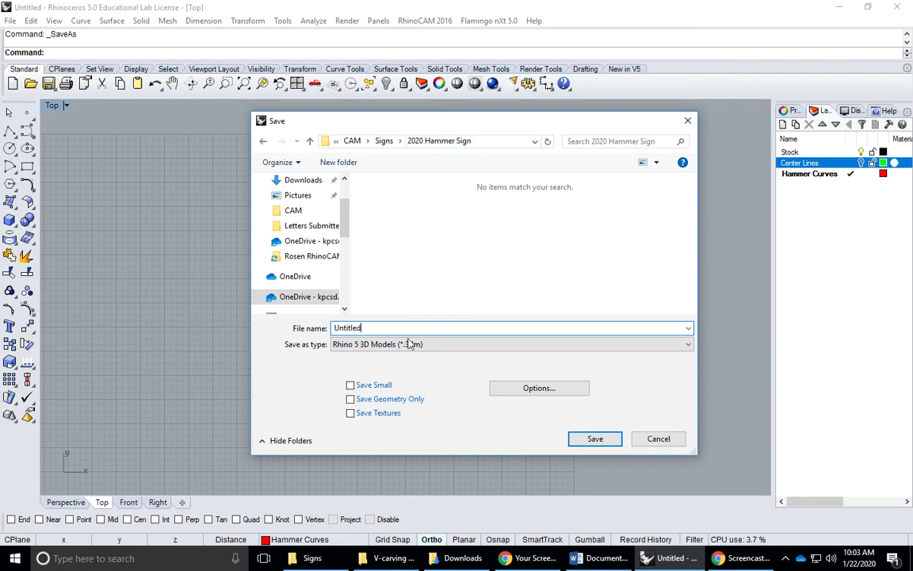
click(408, 342)
click(719, 308)
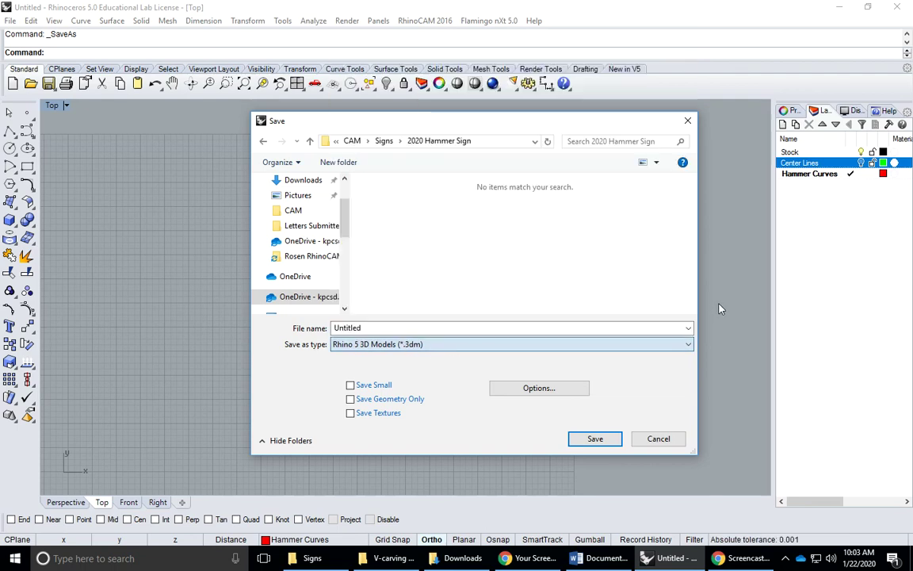
double_click(405, 333)
text(Hamm)
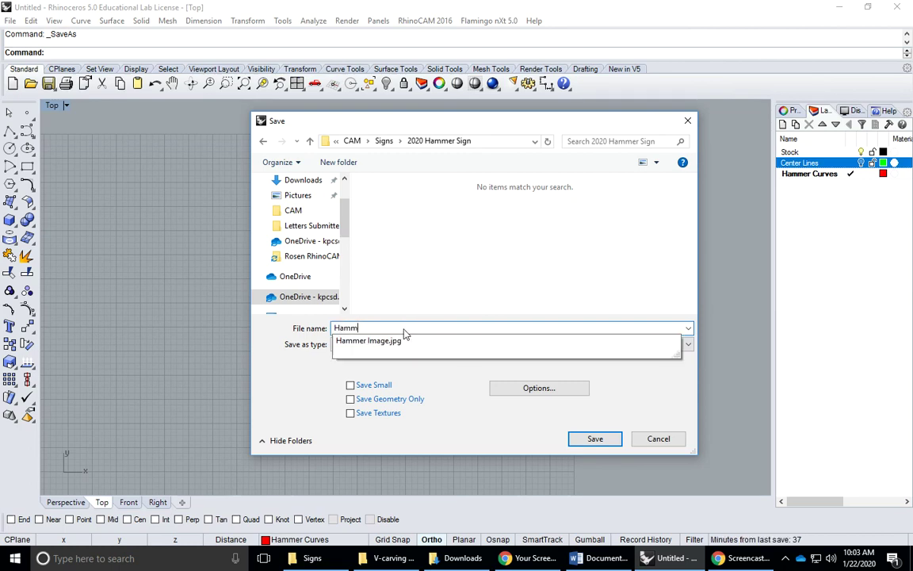
text(er Sign)
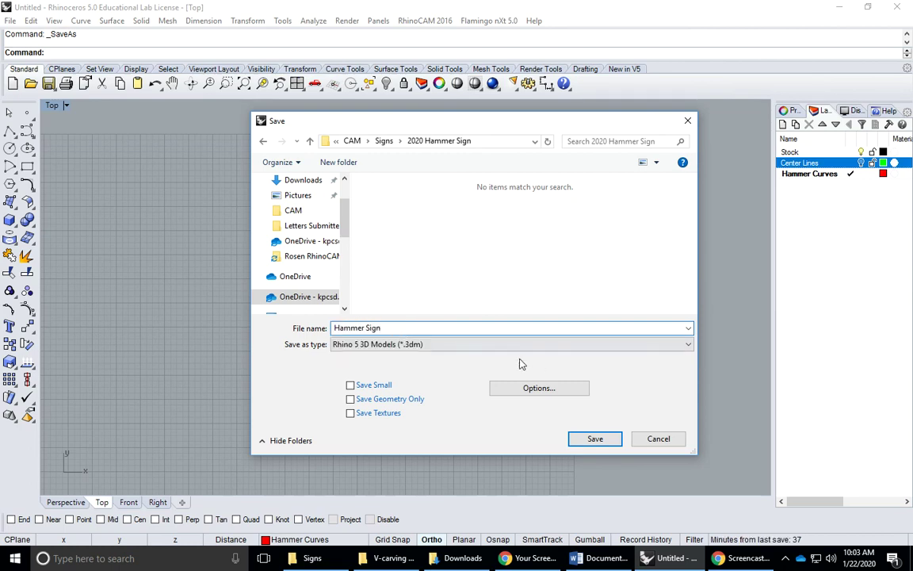
click(599, 439)
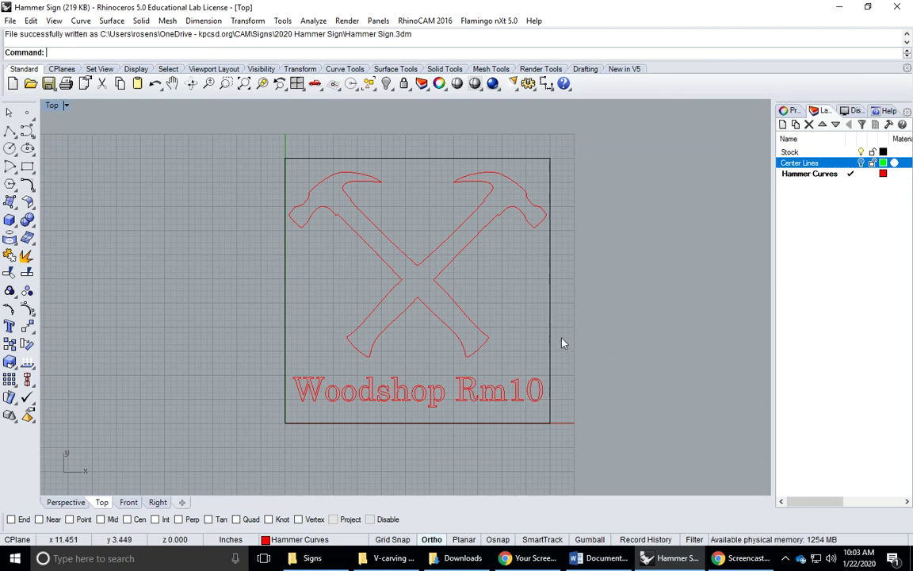
- Open the RhinoCAM 2016 MILL module and close its Machining Objects browser, keeping the Machining Browser open
click(422, 22)
click(424, 68)
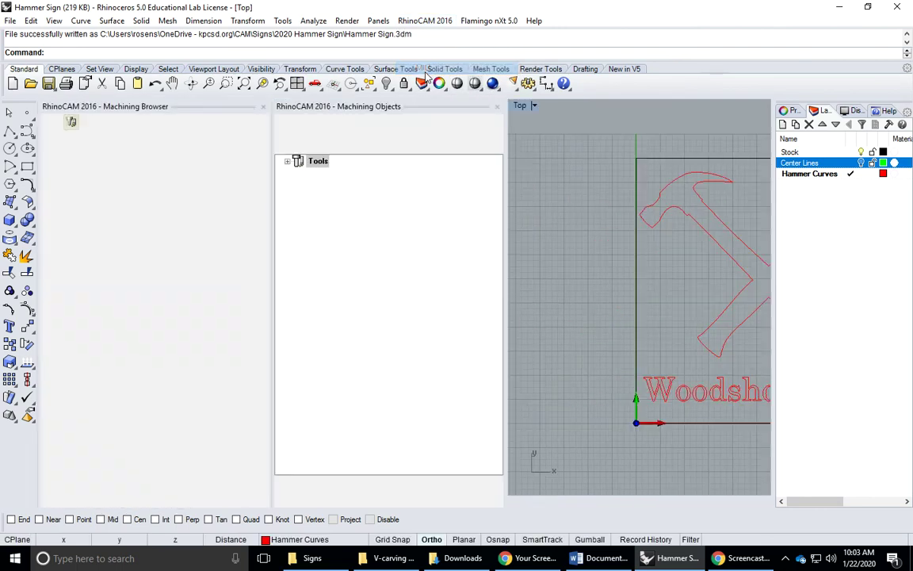
click(497, 107)
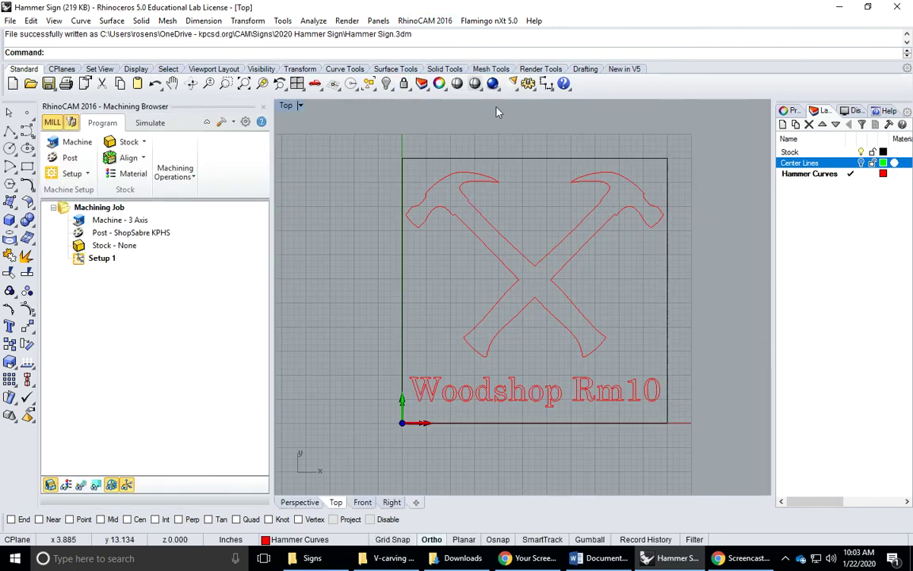